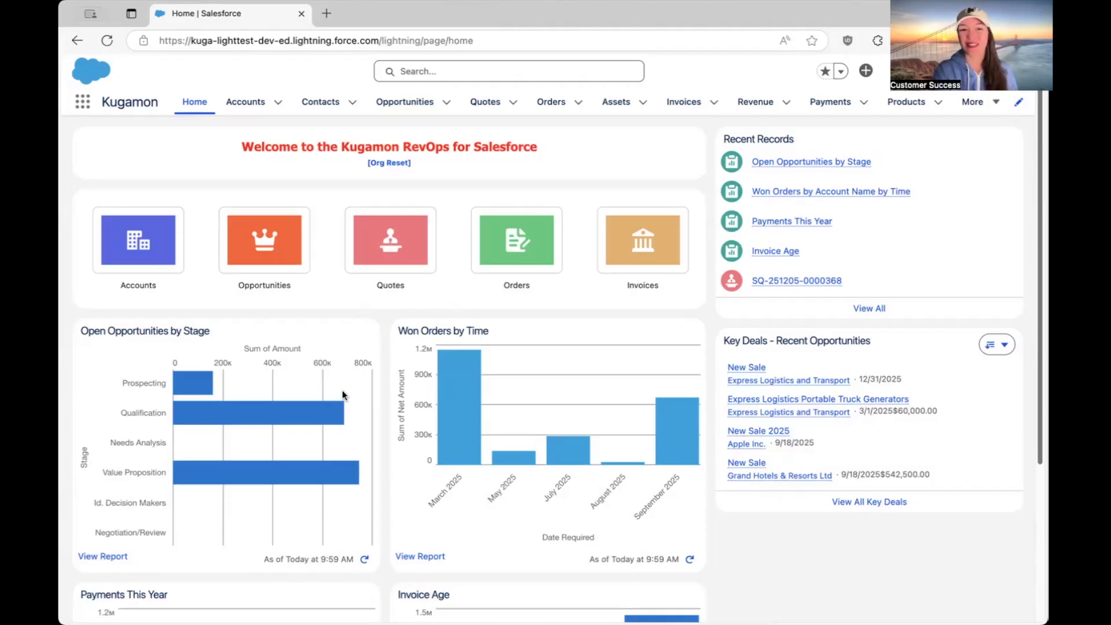
Open the New Sale opportunity from the Express Logistics and Transport account record.
{"action": "left_click", "coordinate": [247, 104]}
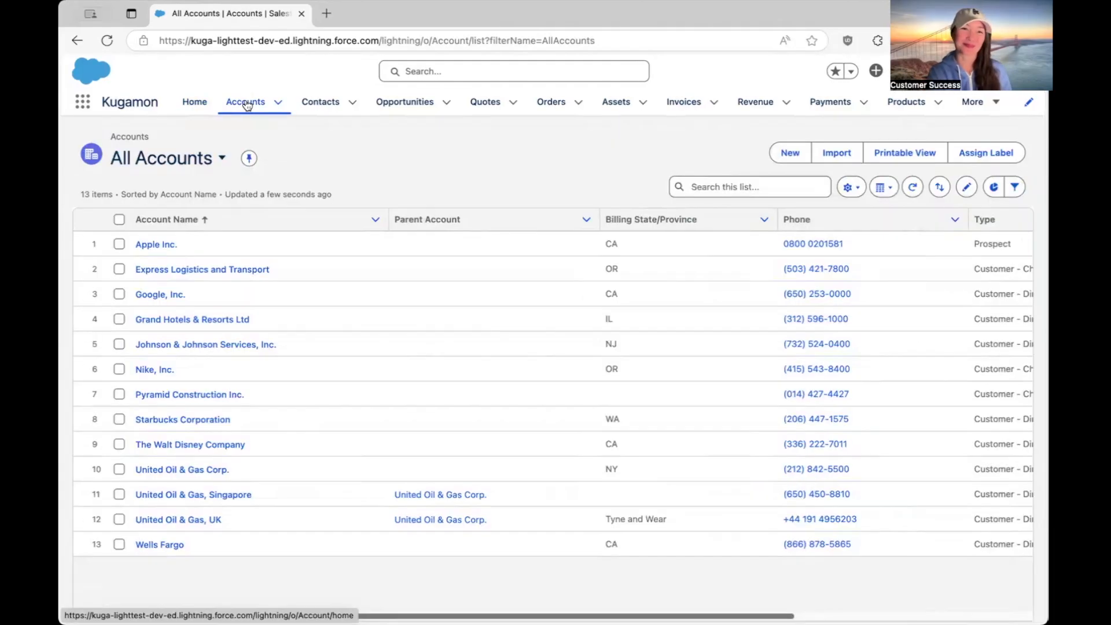
{"action": "left_click", "coordinate": [168, 270]}
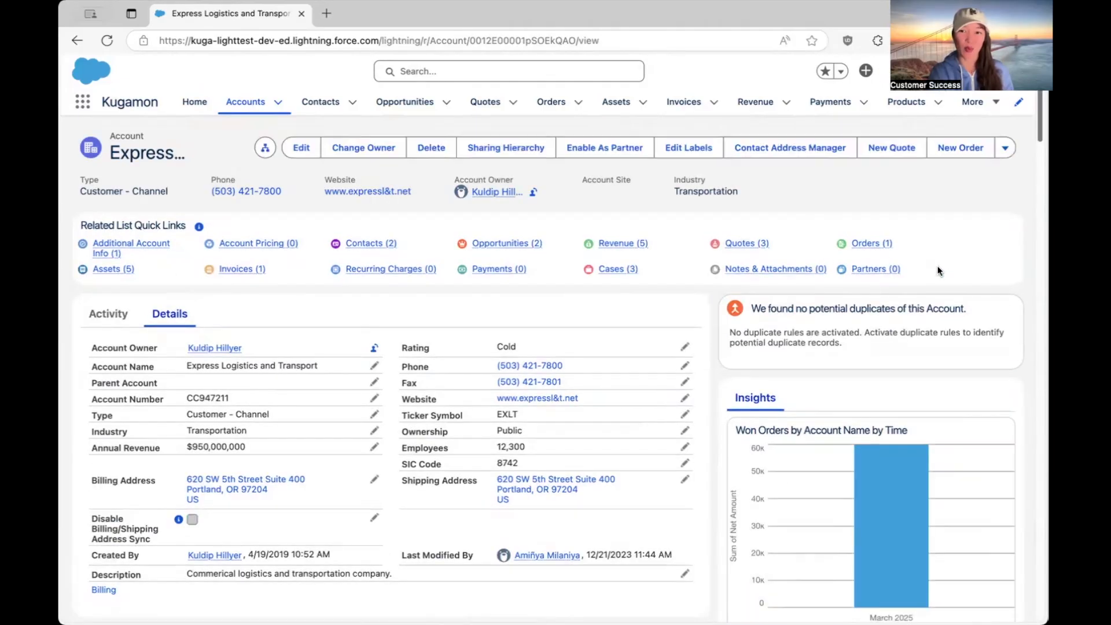
{"action": "scroll", "coordinate": [941, 270], "scroll_direction": "down", "scroll_amount": 6}
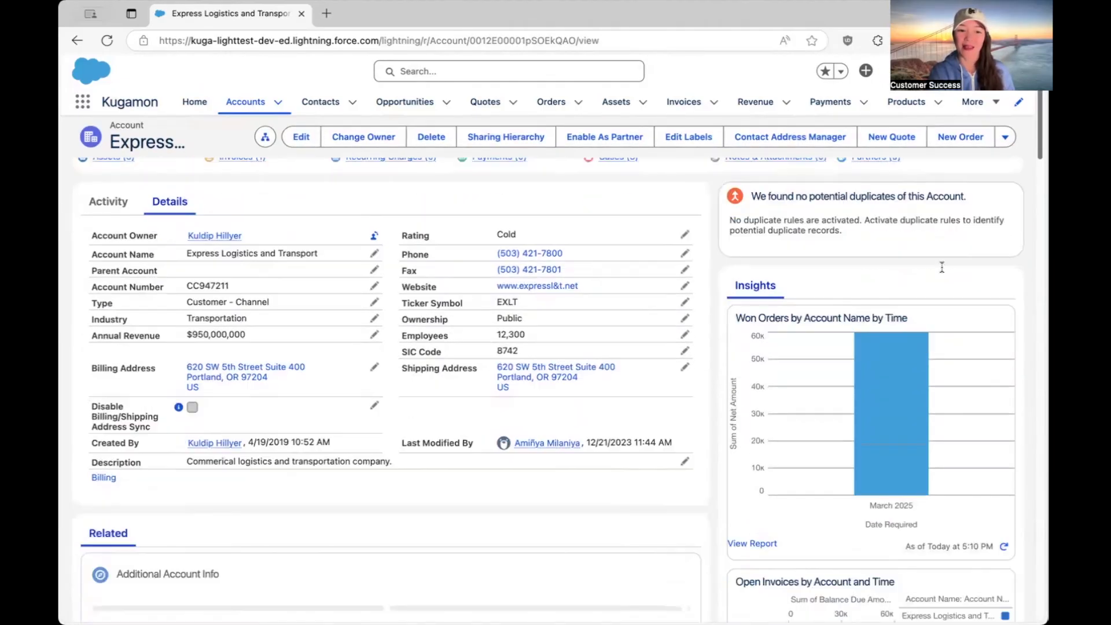
{"action": "scroll", "coordinate": [942, 270], "scroll_direction": "down", "scroll_amount": 3}
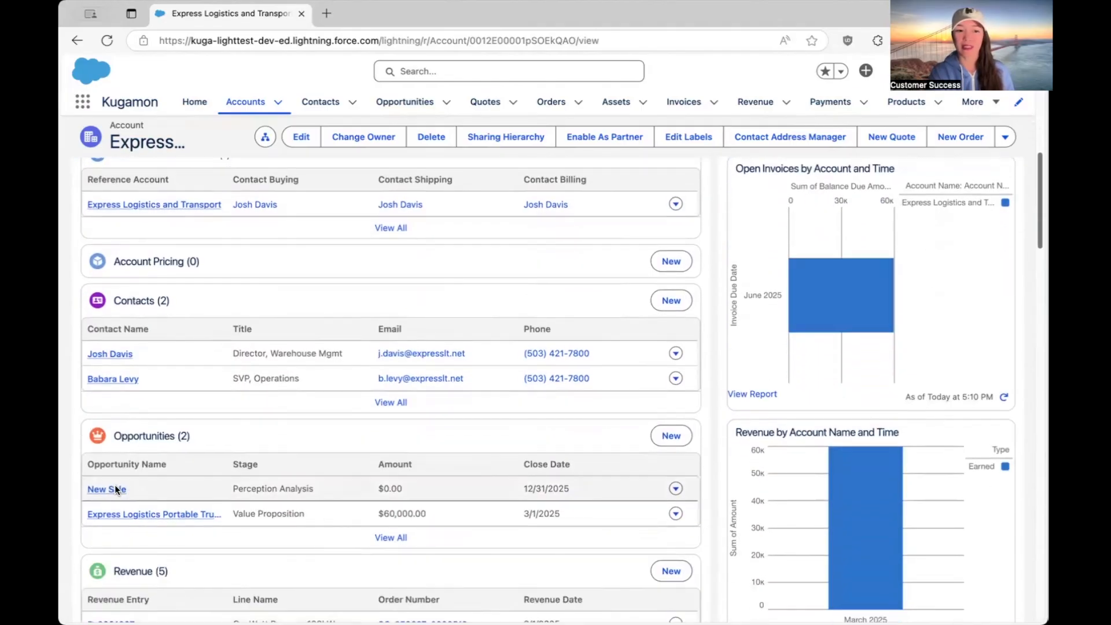
{"action": "left_click", "coordinate": [140, 487]}
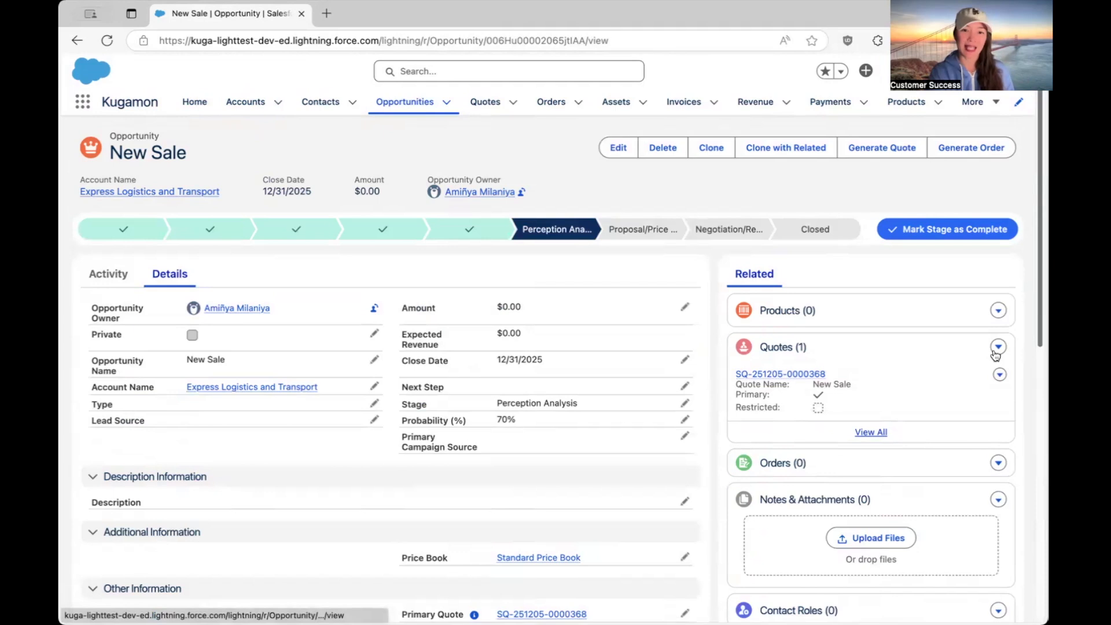
Generate a new quote from the New Sale opportunity and open its lines for editing.
{"action": "scroll", "coordinate": [994, 354], "scroll_direction": "down", "scroll_amount": 1}
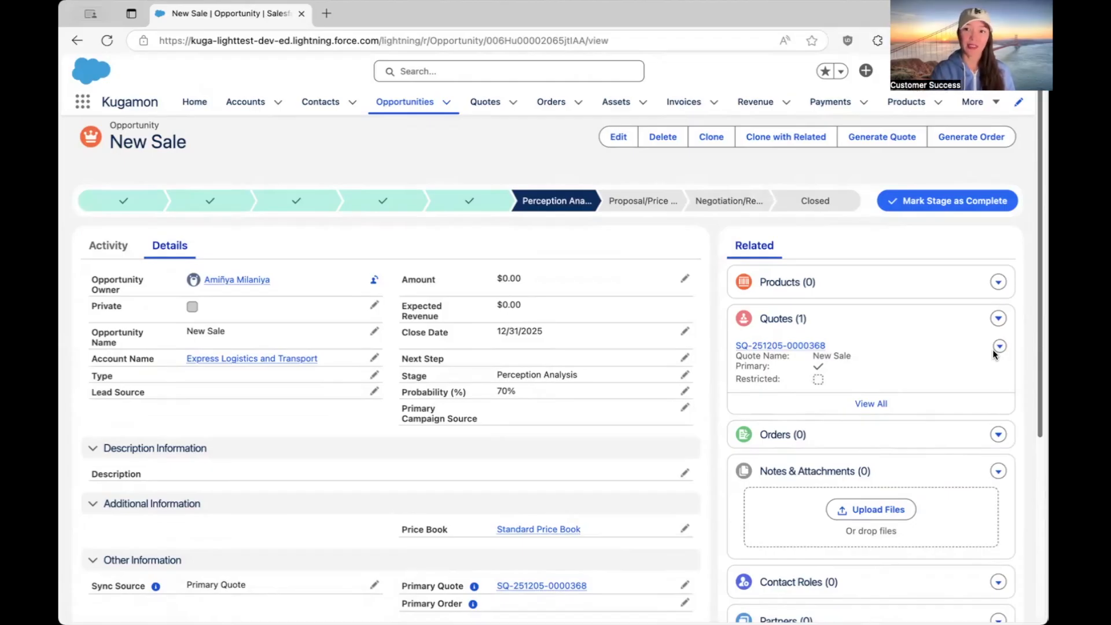
{"action": "left_click", "coordinate": [874, 138]}
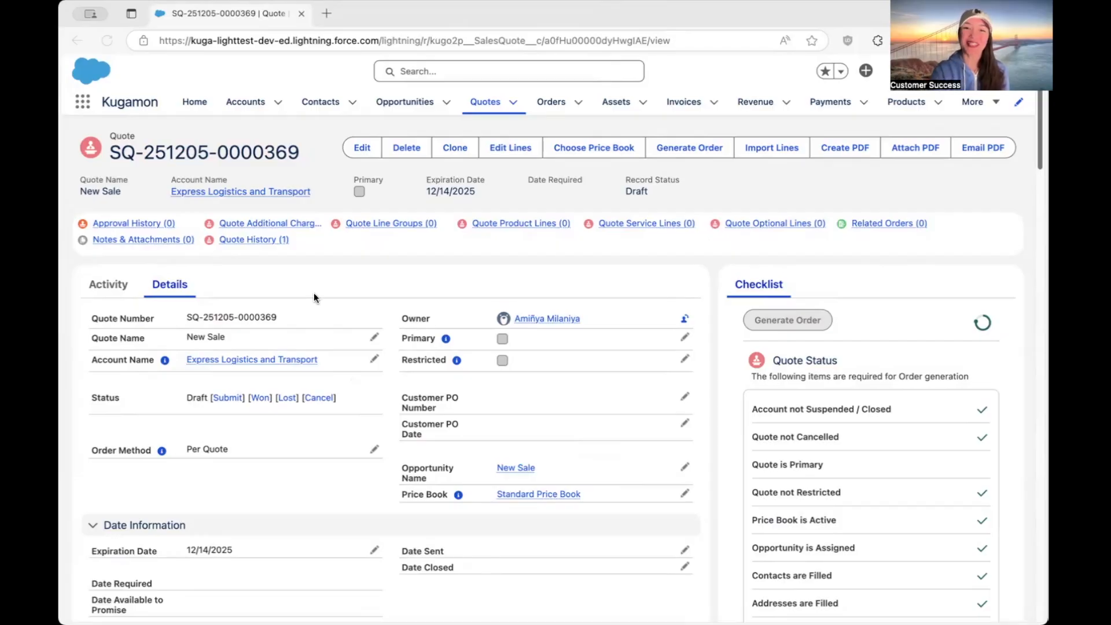
{"action": "left_click", "coordinate": [513, 147]}
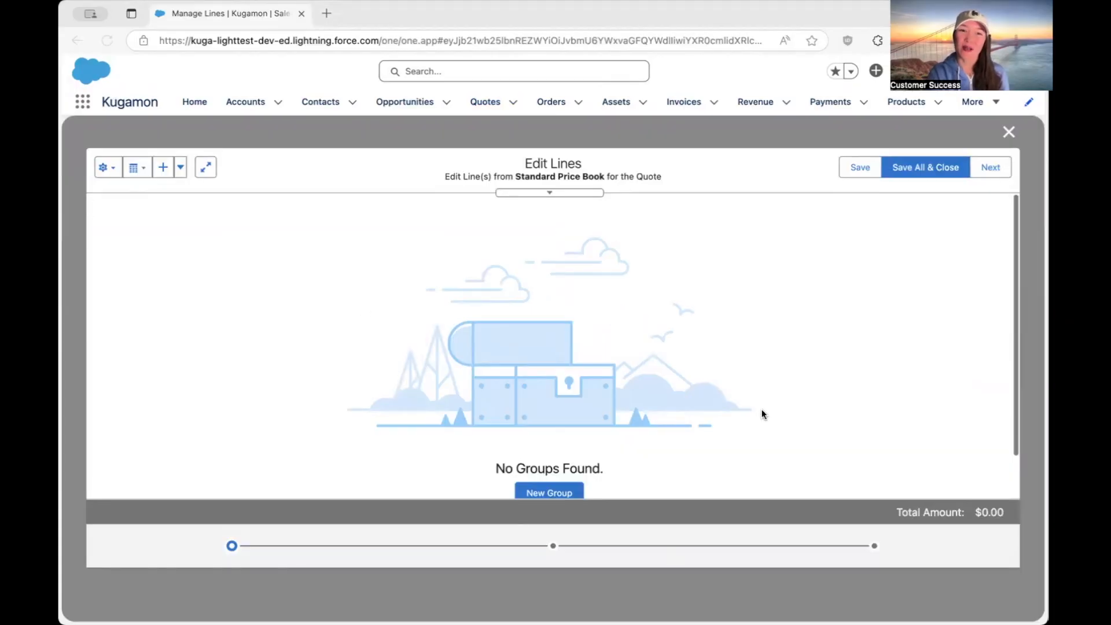
Create a new line group in the empty quote.
{"action": "scroll", "coordinate": [762, 414], "scroll_direction": "down", "scroll_amount": 2}
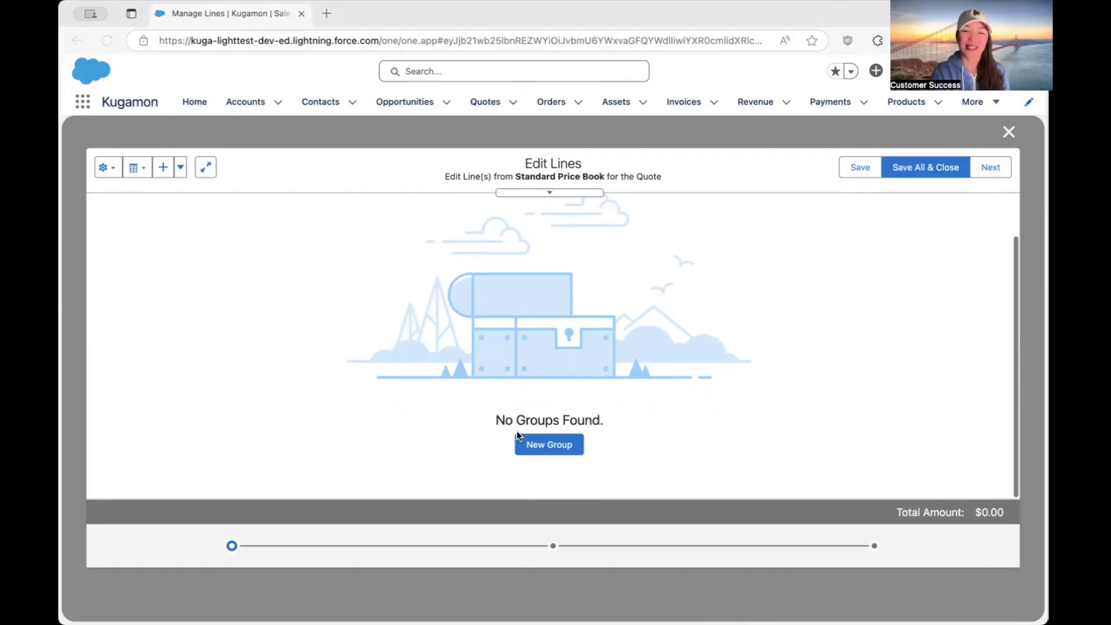
{"action": "left_click", "coordinate": [550, 443]}
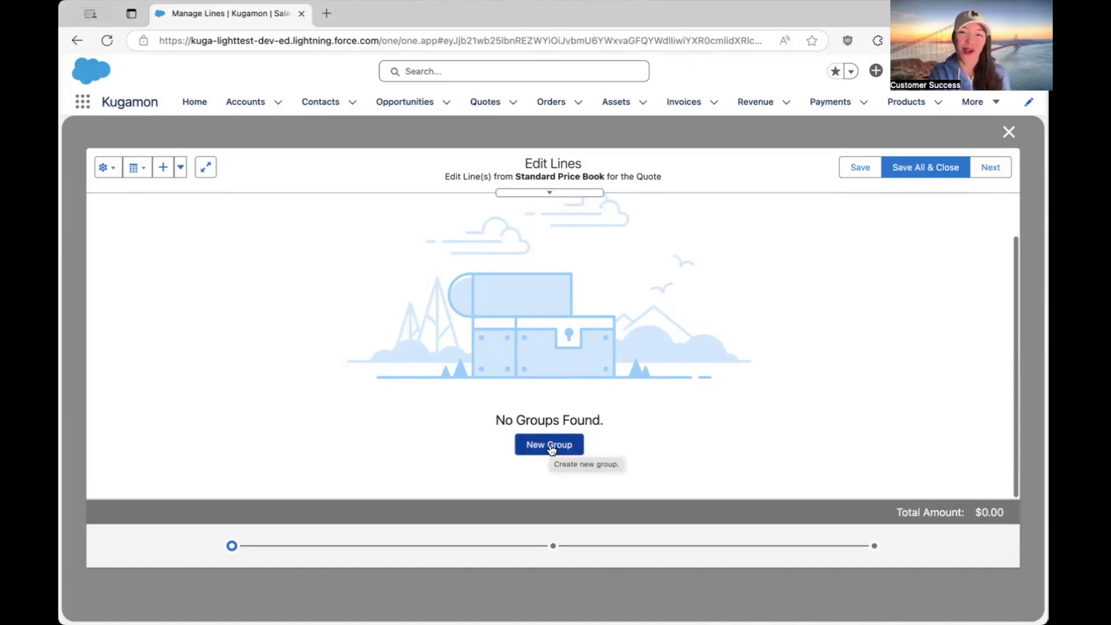
{"action": "left_click", "coordinate": [550, 446]}
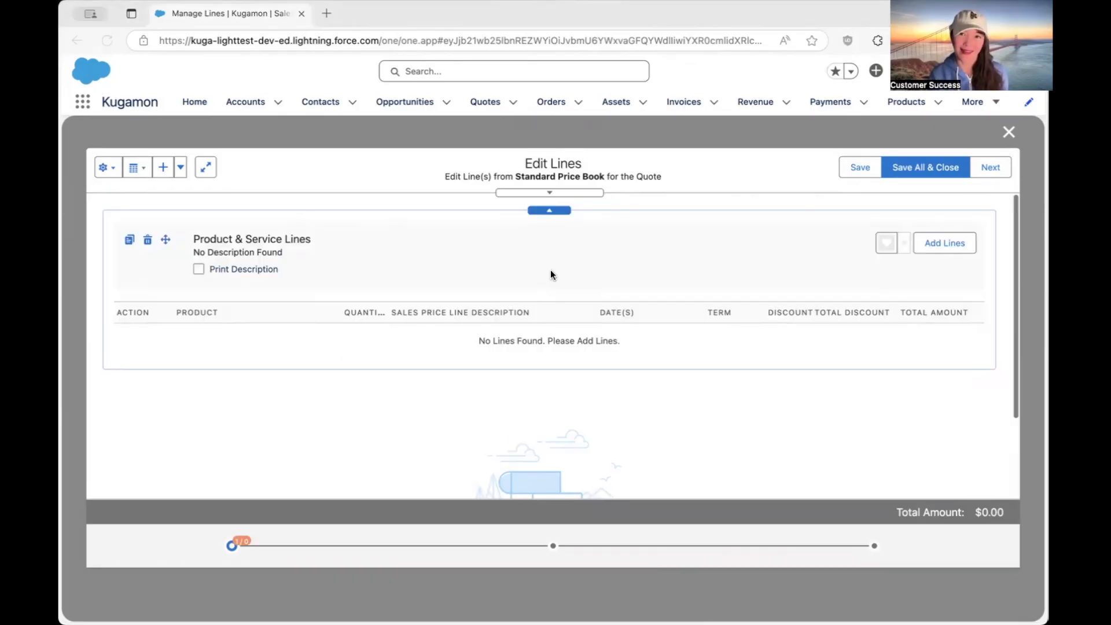
Select the GenWatt Propane 100kW from the Generator Catalog for the Product & Service Lines group.
{"action": "left_click", "coordinate": [932, 246]}
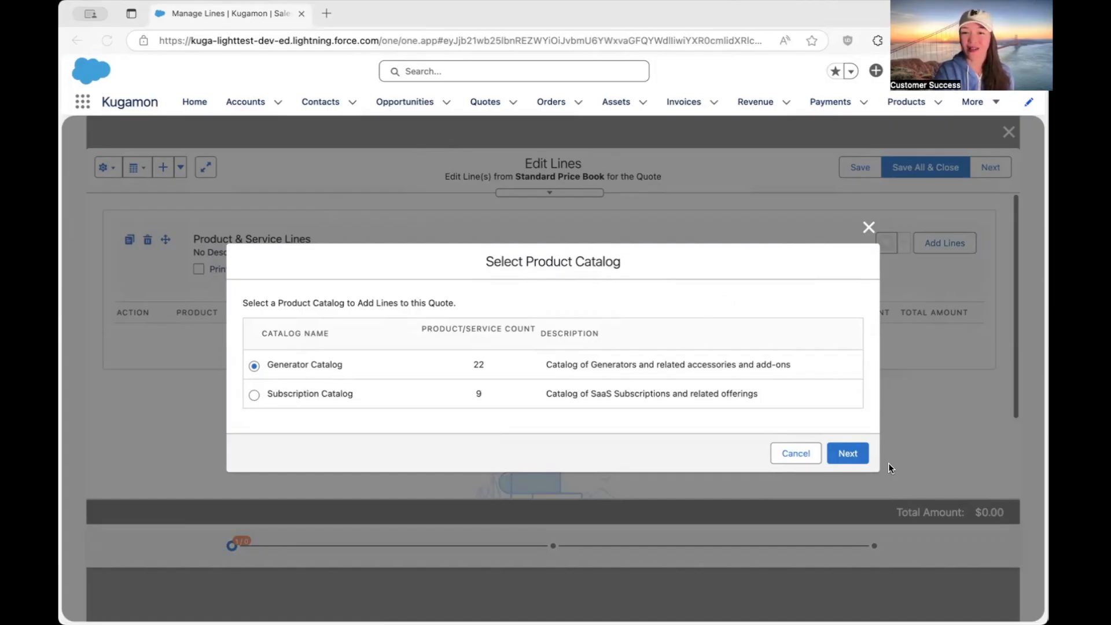
{"action": "left_click", "coordinate": [844, 454]}
{"action": "left_click", "coordinate": [844, 454]}
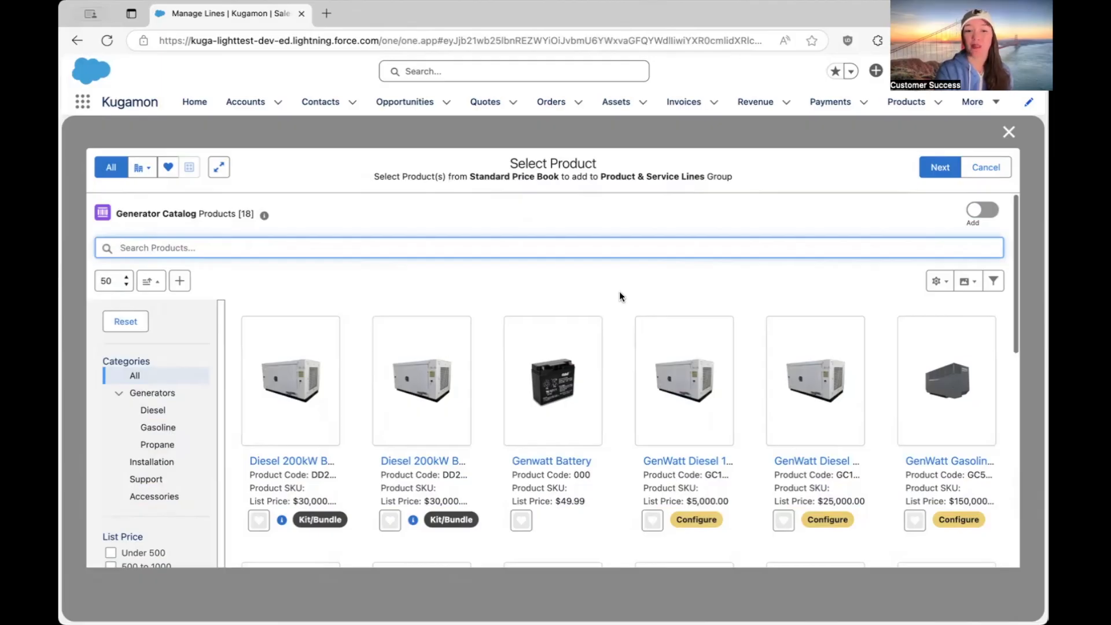
{"action": "scroll", "coordinate": [619, 294], "scroll_direction": "down", "scroll_amount": 4}
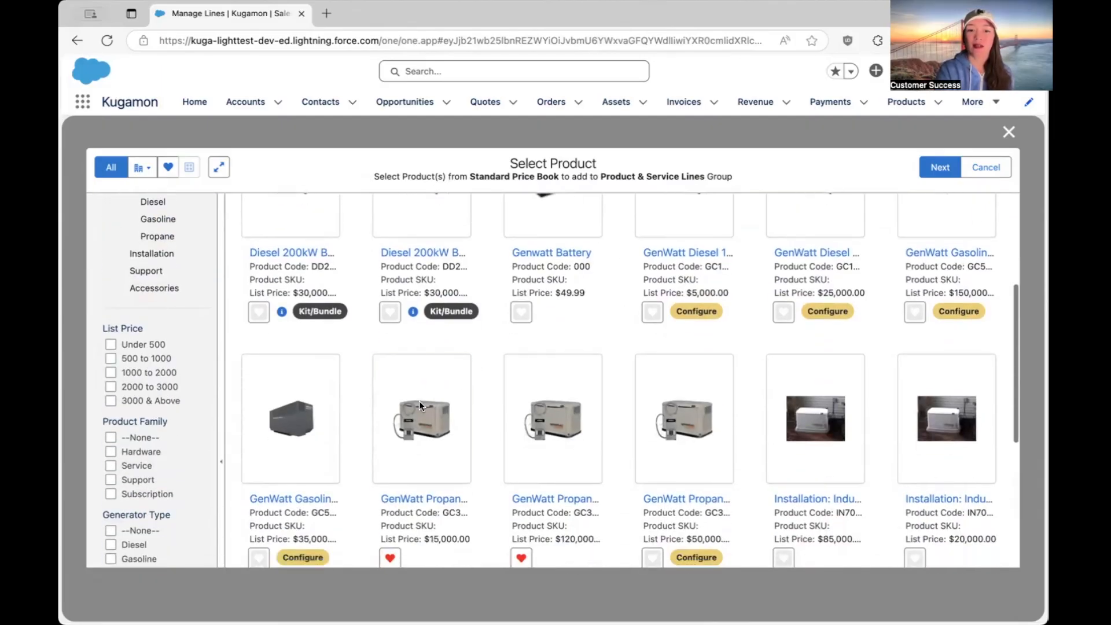
{"action": "left_click", "coordinate": [414, 437]}
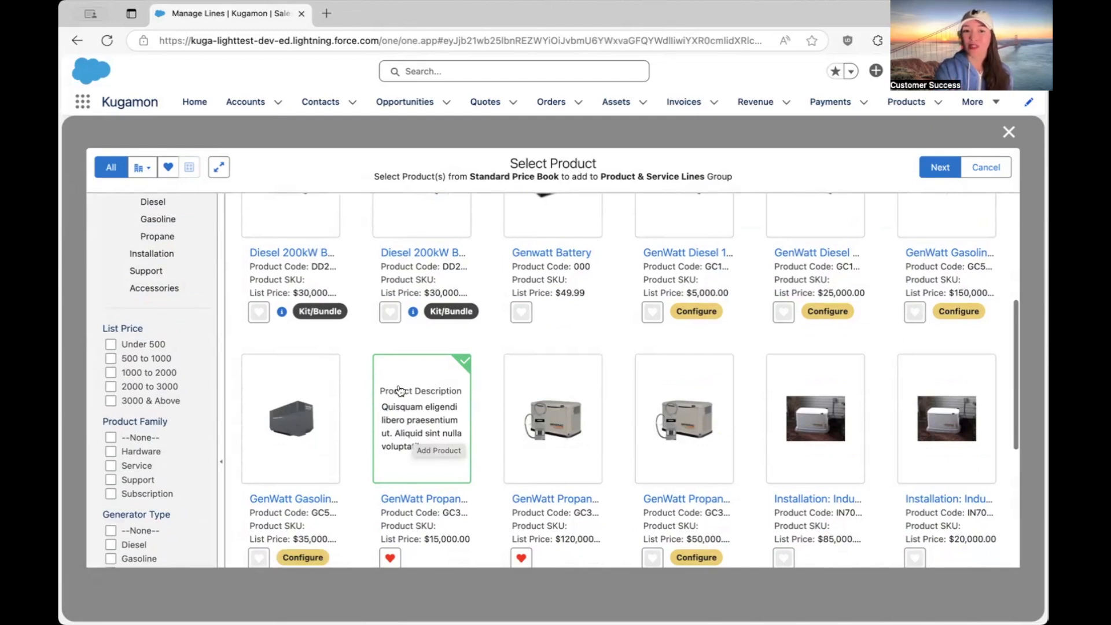
Search the products for "genwatt", select GenWatt Diesel 200kW, and remove it from the selection.
{"action": "scroll", "coordinate": [474, 447], "scroll_direction": "up", "scroll_amount": 5}
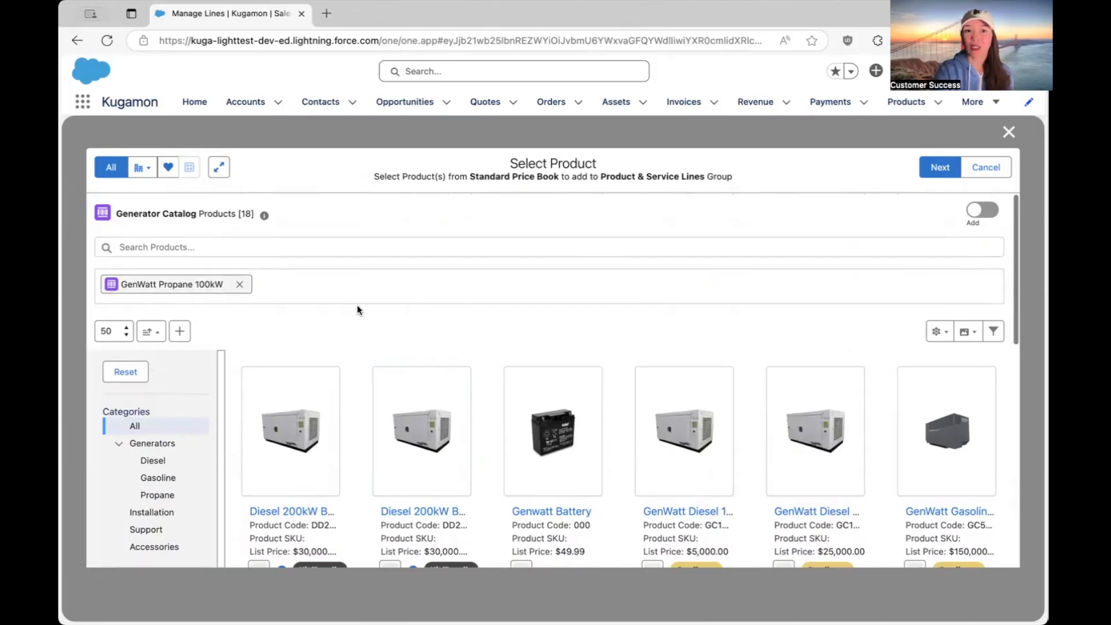
{"action": "left_click", "coordinate": [272, 243]}
{"action": "type", "text": "genwatt"}
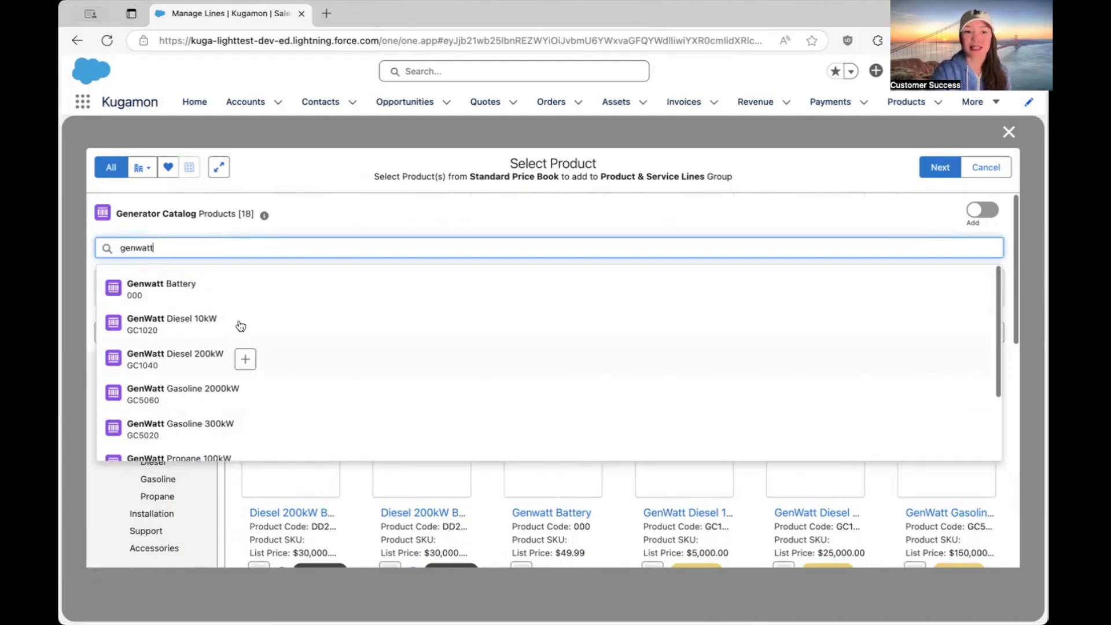
{"action": "left_click", "coordinate": [245, 360]}
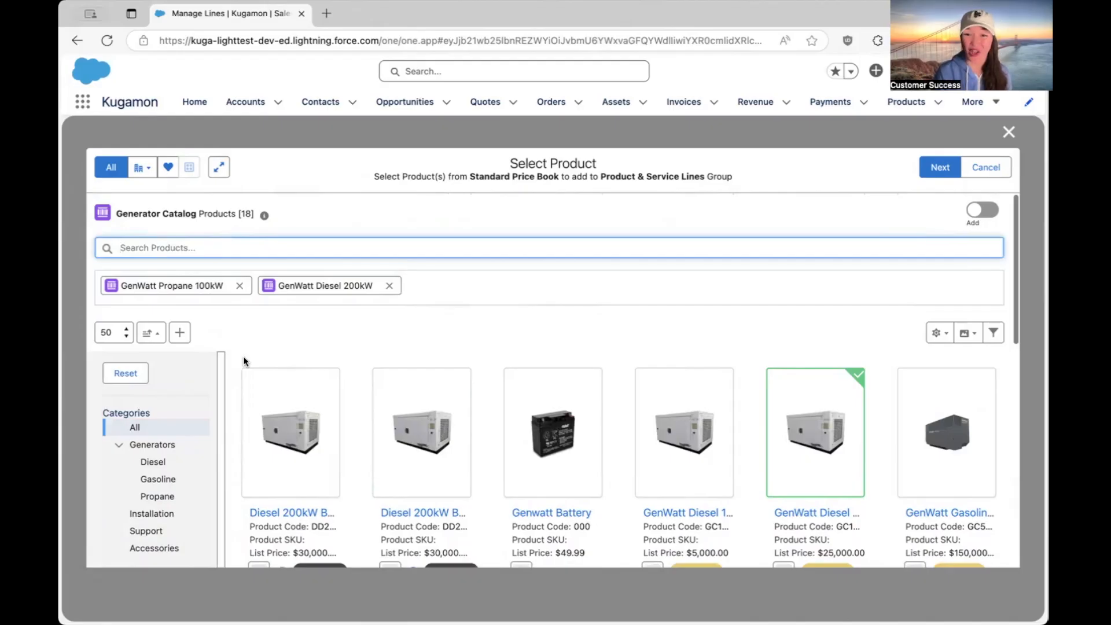
{"action": "left_click", "coordinate": [389, 286]}
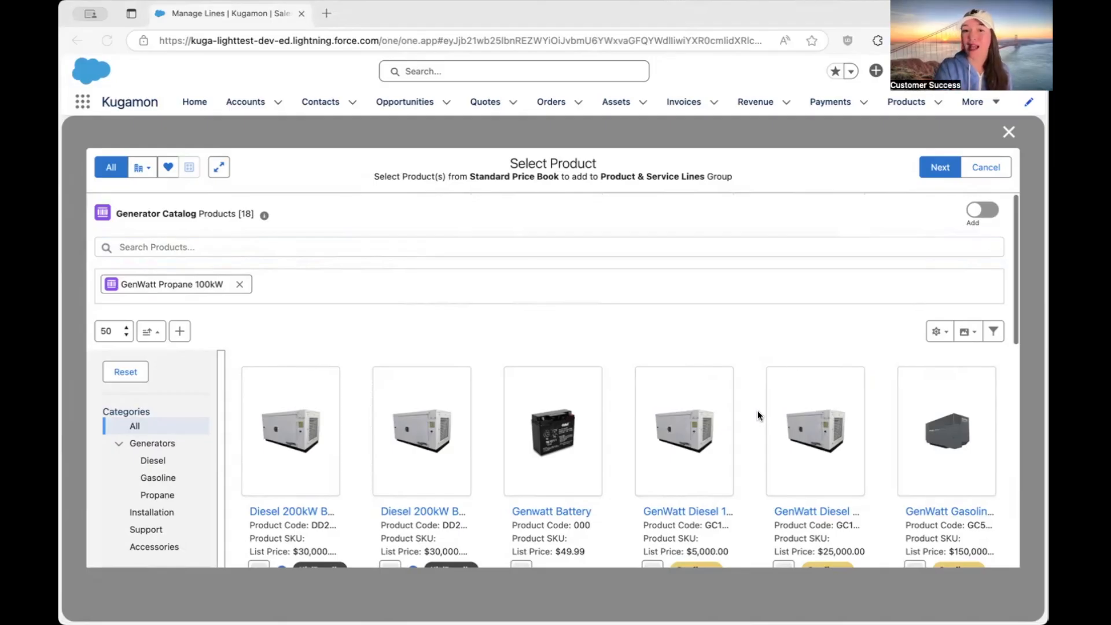
Check the product view options and save the current layout of the product selection page.
{"action": "scroll", "coordinate": [758, 414], "scroll_direction": "down", "scroll_amount": 3}
{"action": "scroll", "coordinate": [758, 414], "scroll_direction": "up", "scroll_amount": 2}
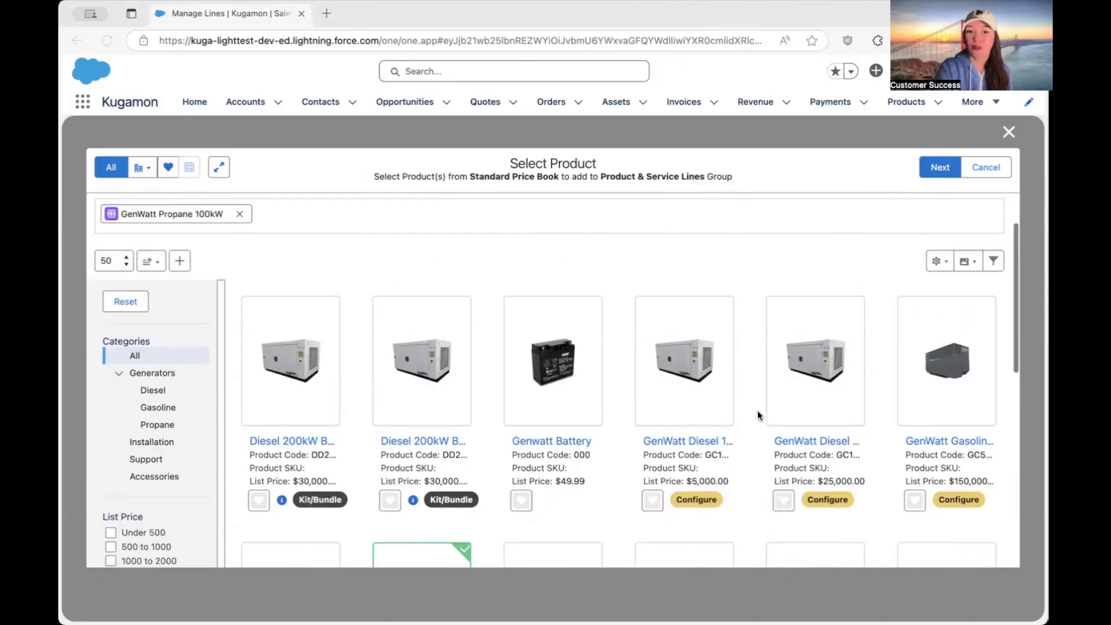
{"action": "scroll", "coordinate": [811, 380], "scroll_direction": "up", "scroll_amount": 2}
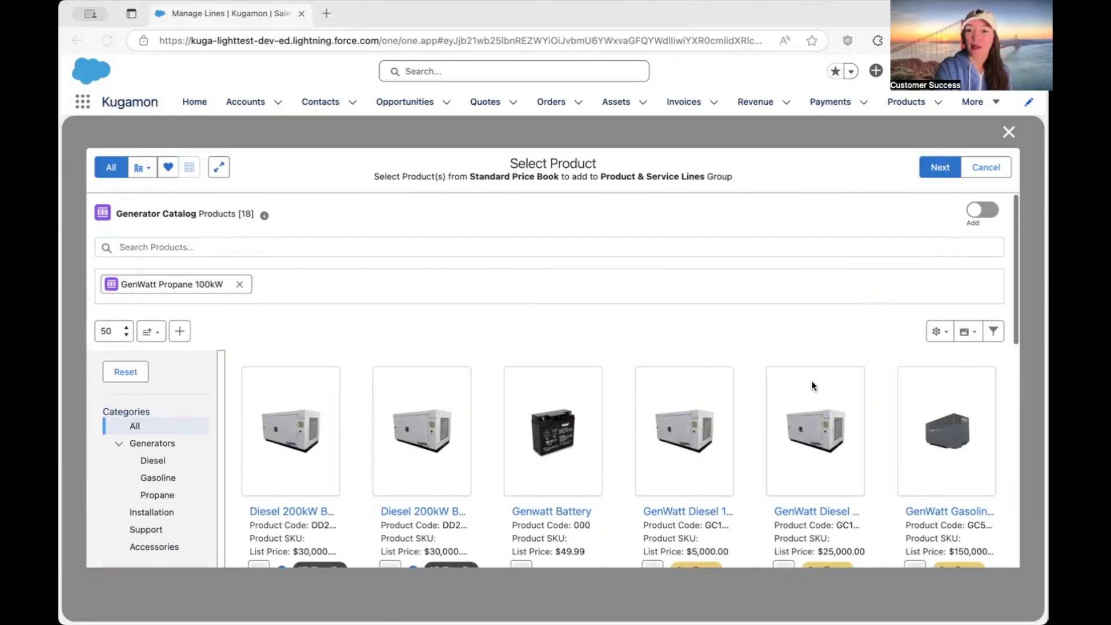
{"action": "left_click", "coordinate": [969, 334]}
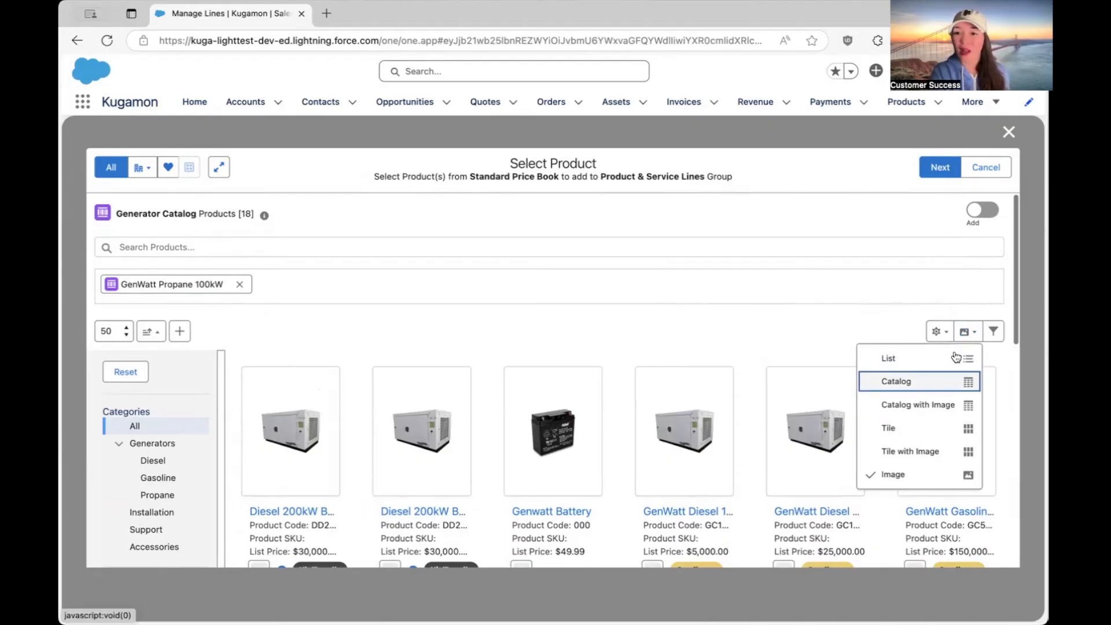
{"action": "left_click", "coordinate": [939, 331]}
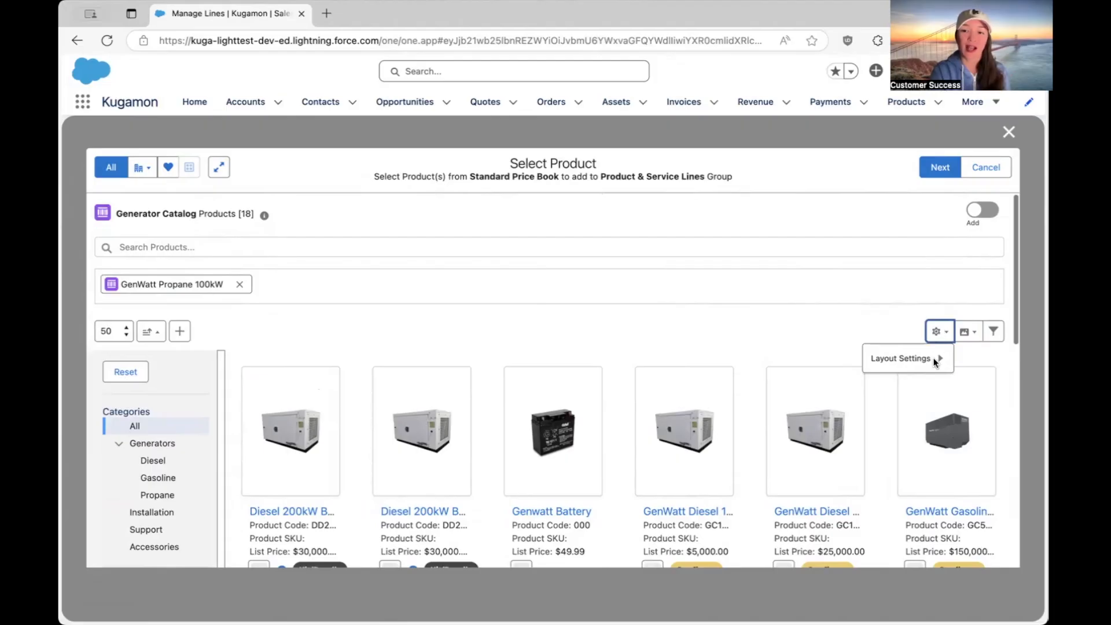
{"action": "mouse_move", "coordinate": [935, 362]}
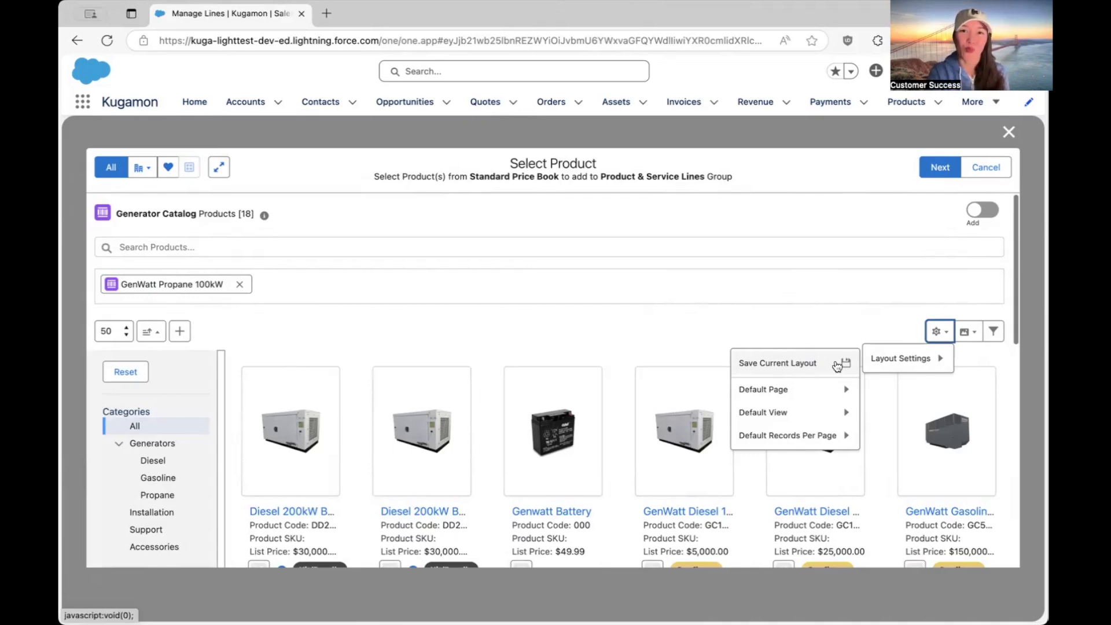
{"action": "left_click", "coordinate": [836, 365]}
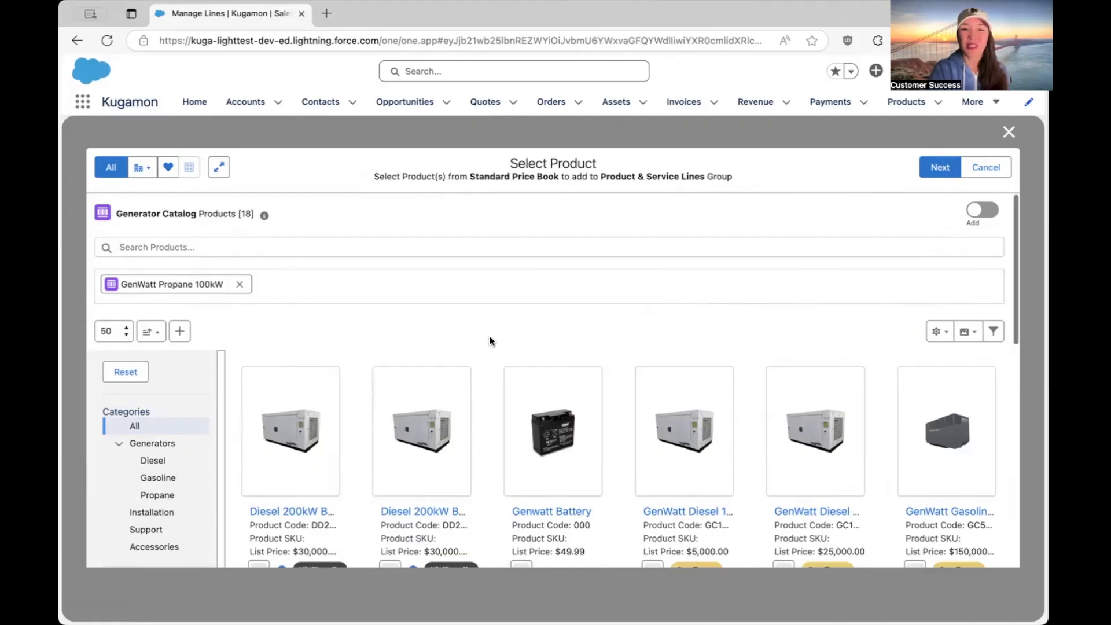
Add the selected product to the quote and rename its line group to West Coast Group.
{"action": "left_click", "coordinate": [941, 167]}
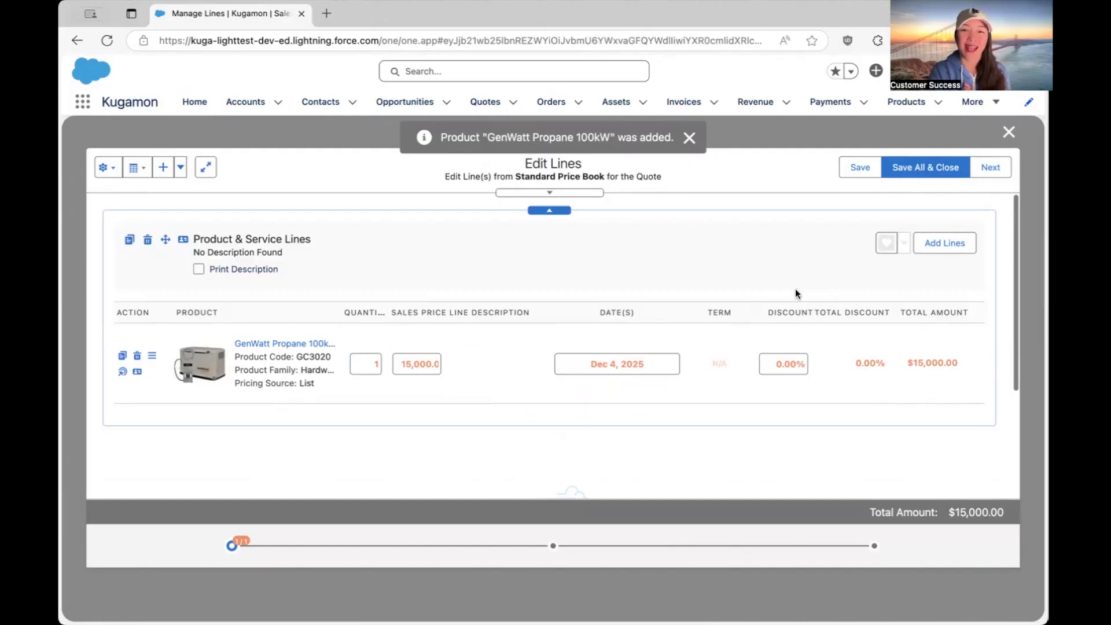
{"action": "left_click", "coordinate": [315, 243]}
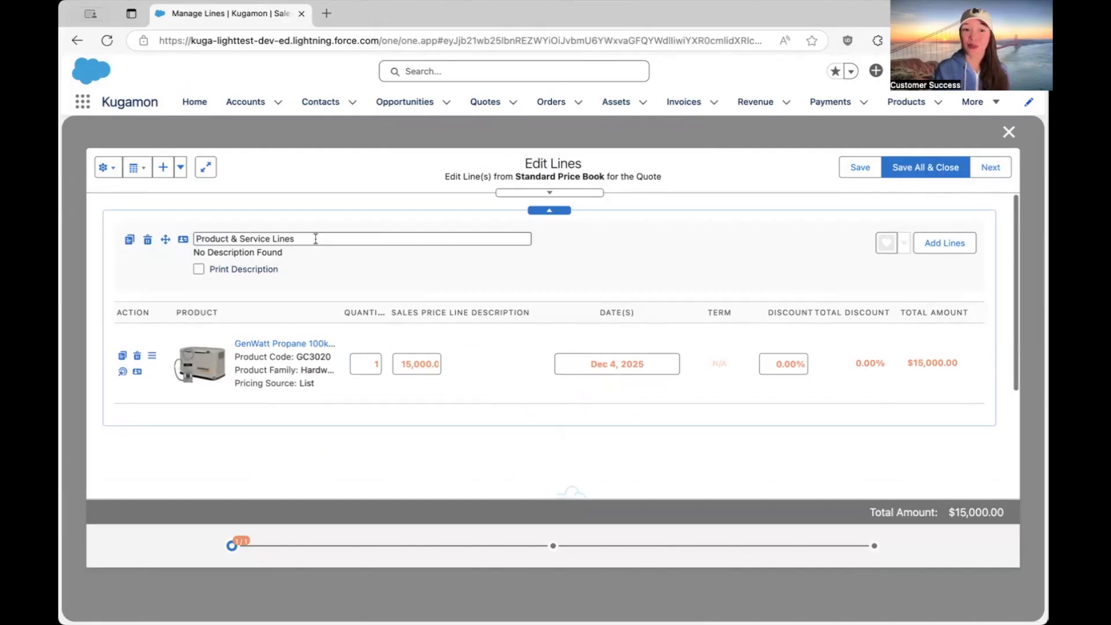
{"action": "type", "text": "West Coast Group"}
Enable Print Description for the group and set its description to "West Coast Group description".
{"action": "left_click", "coordinate": [199, 270]}
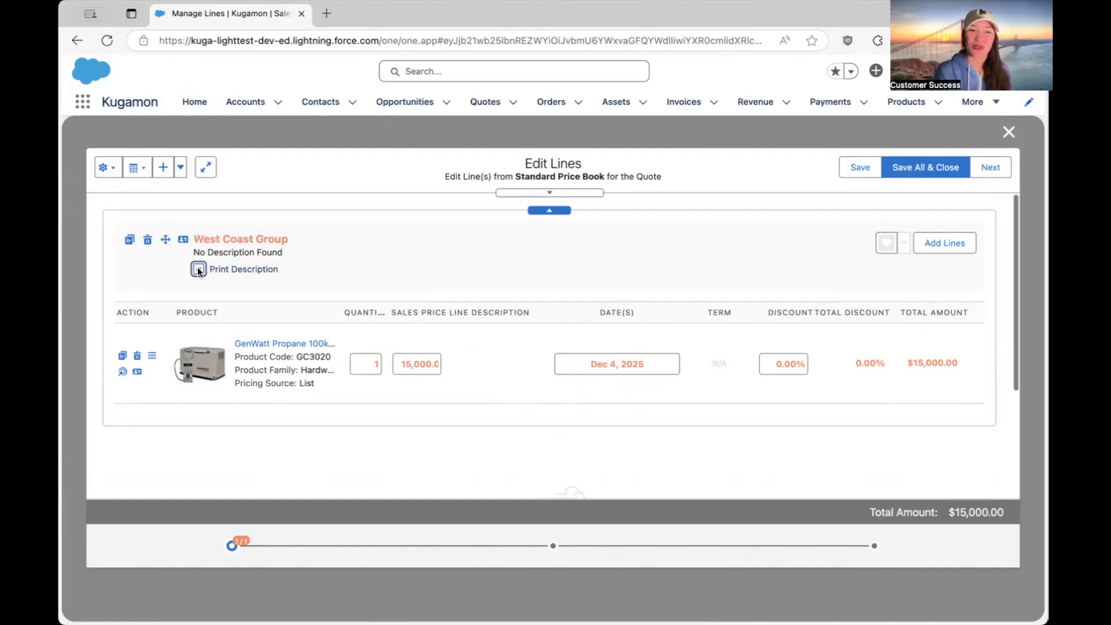
{"action": "mouse_move", "coordinate": [288, 256]}
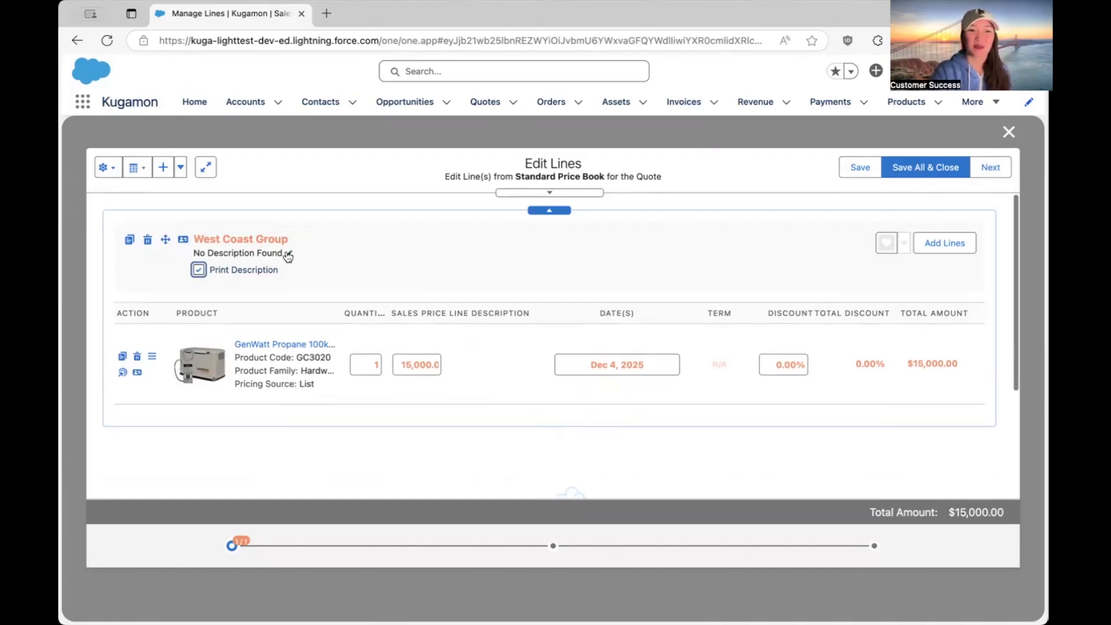
{"action": "left_click", "coordinate": [288, 256]}
{"action": "type", "text": "West Coast Group"}
{"action": "type", "text": "description"}
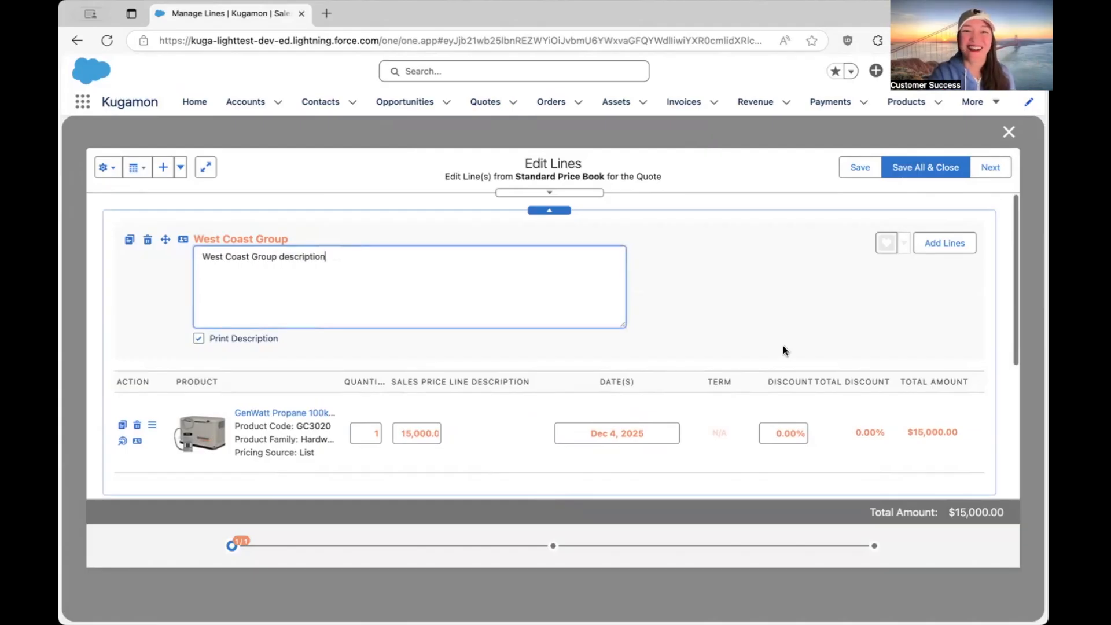
{"action": "left_click", "coordinate": [800, 347]}
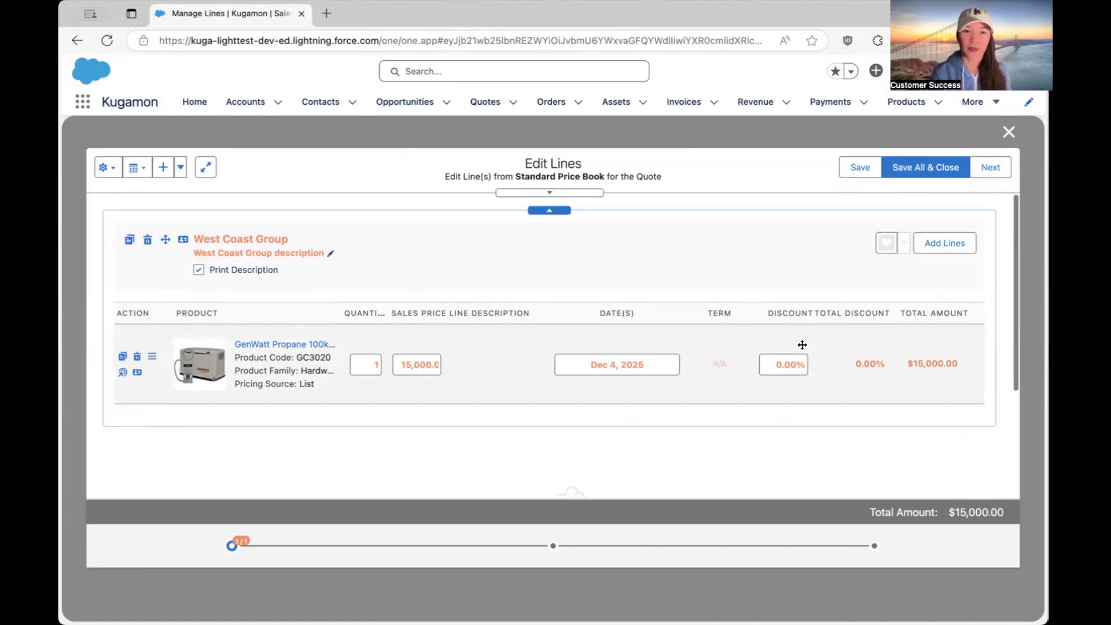
Add the Merkel Universal Adapter from the Generator Catalog to the West Coast Group.
{"action": "left_click", "coordinate": [955, 243]}
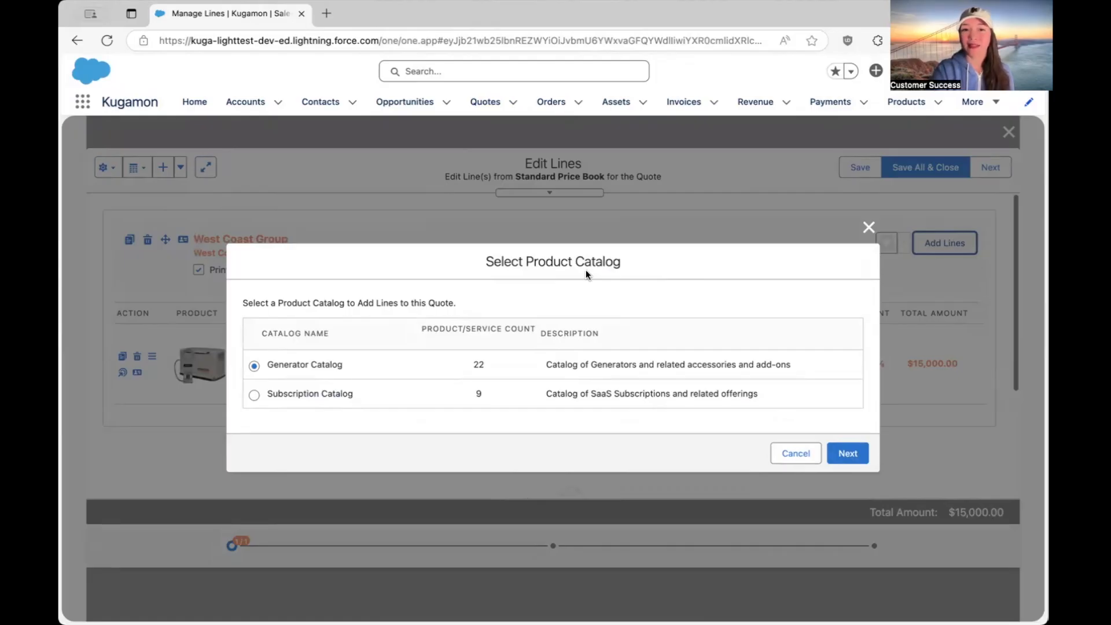
{"action": "left_click", "coordinate": [848, 453]}
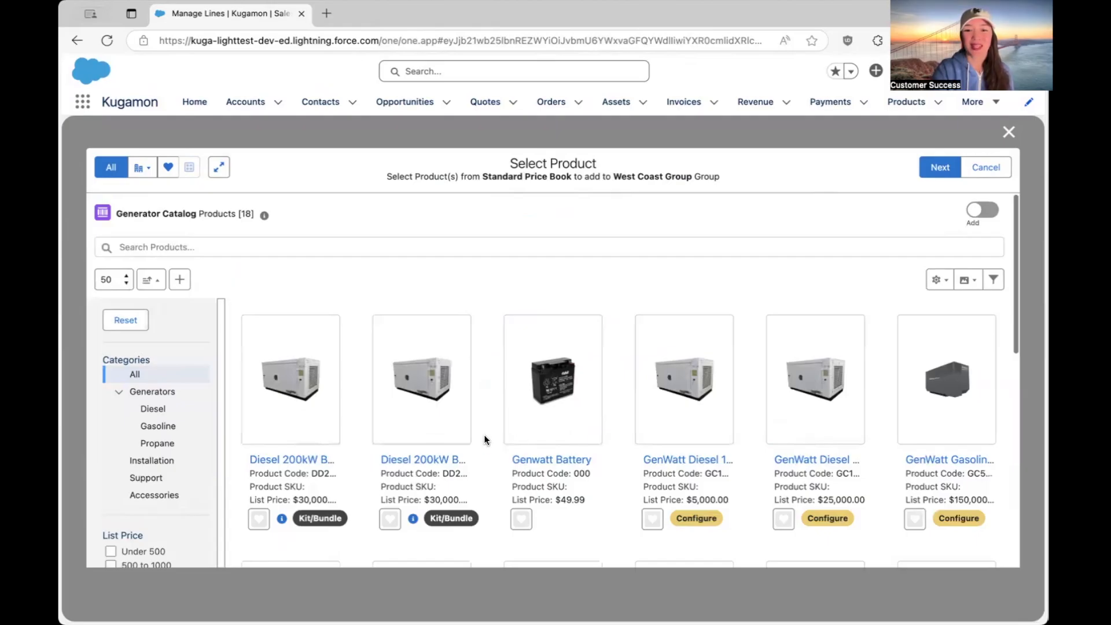
{"action": "scroll", "coordinate": [484, 435], "scroll_direction": "down", "scroll_amount": 4}
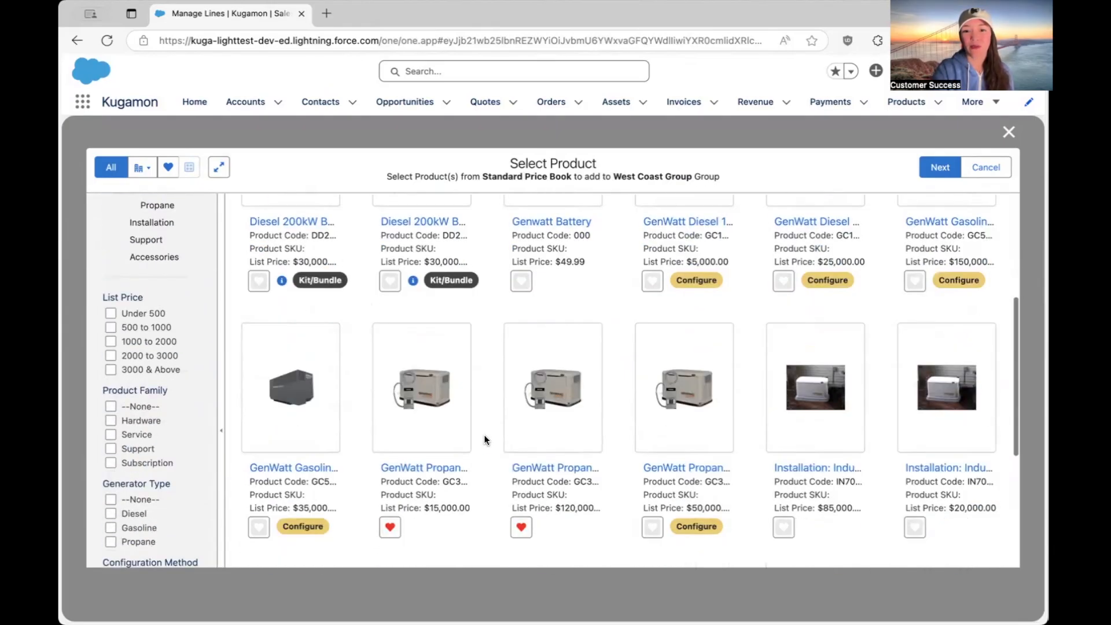
{"action": "scroll", "coordinate": [483, 436], "scroll_direction": "down", "scroll_amount": 4}
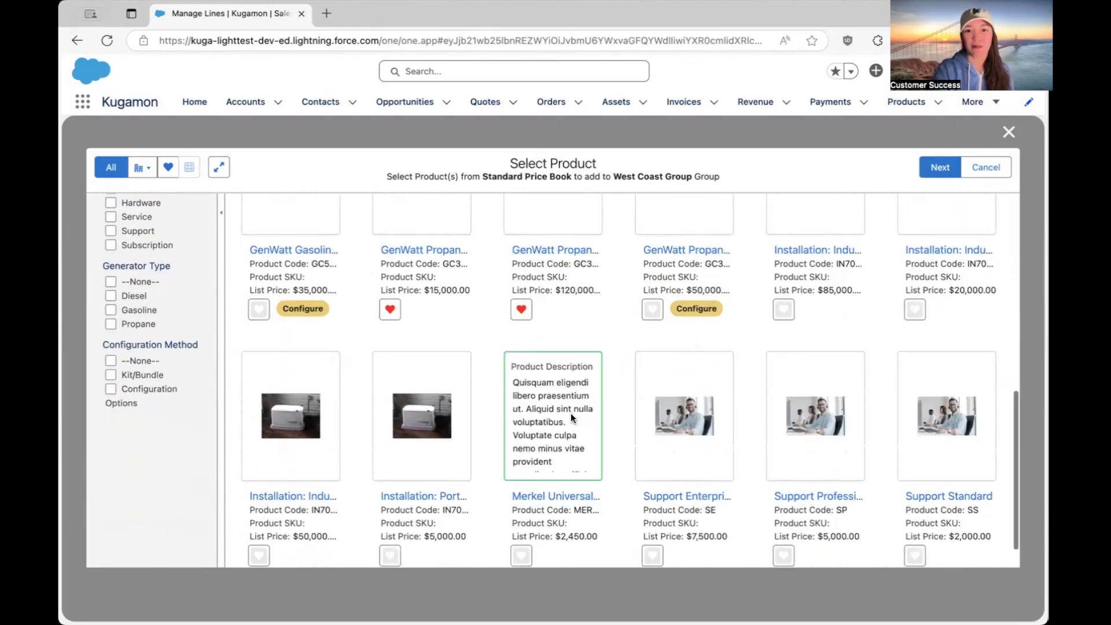
{"action": "left_click", "coordinate": [572, 418]}
{"action": "mouse_move", "coordinate": [682, 450]}
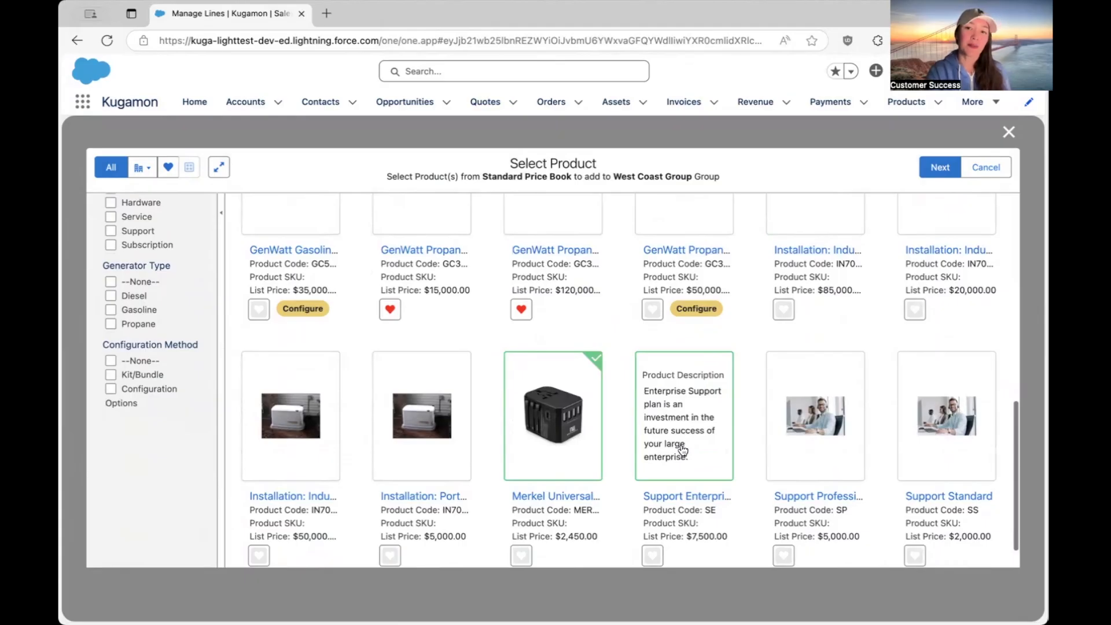
{"action": "scroll", "coordinate": [575, 440], "scroll_direction": "up", "scroll_amount": 9}
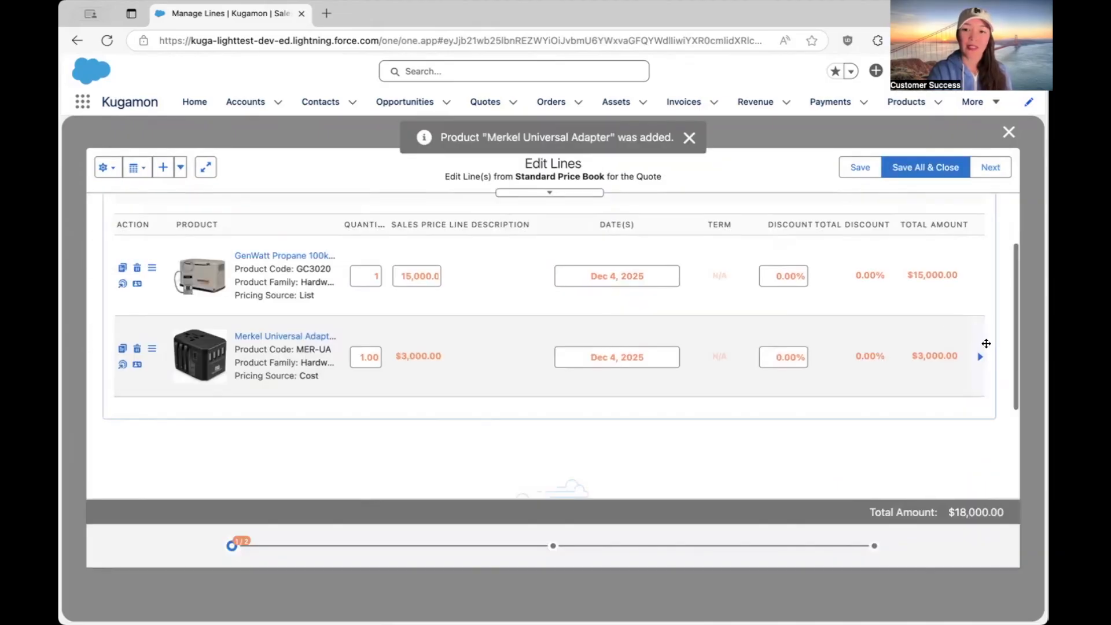
Expand the Merkel Universal Adapter line's pricing details and set its markup amount to 2,000.
{"action": "left_click", "coordinate": [979, 357]}
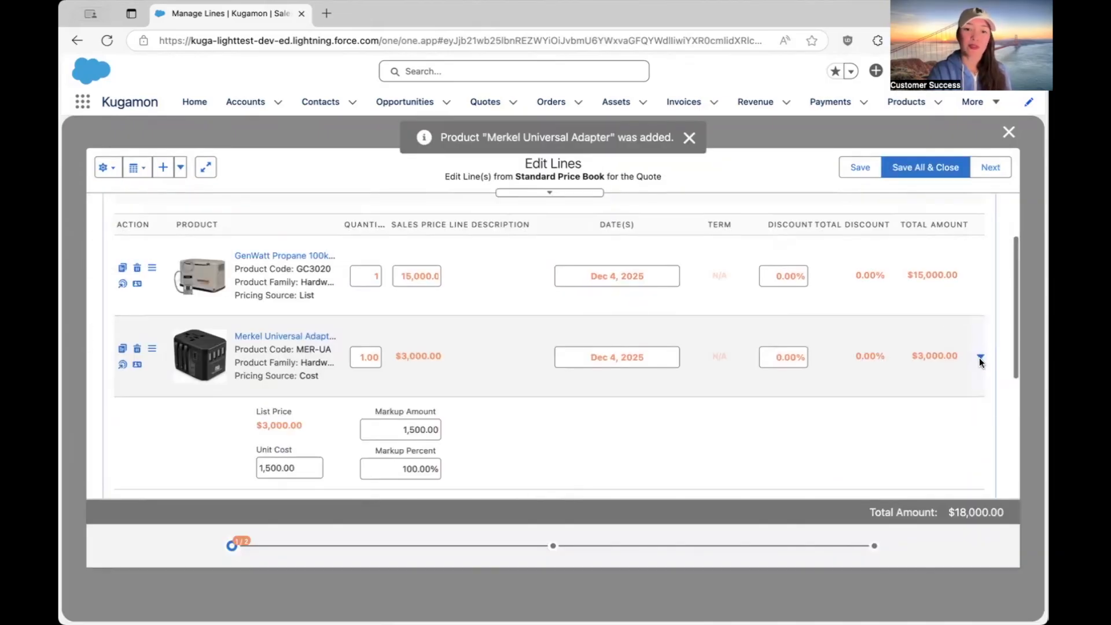
{"action": "scroll", "coordinate": [651, 431], "scroll_direction": "down", "scroll_amount": 1}
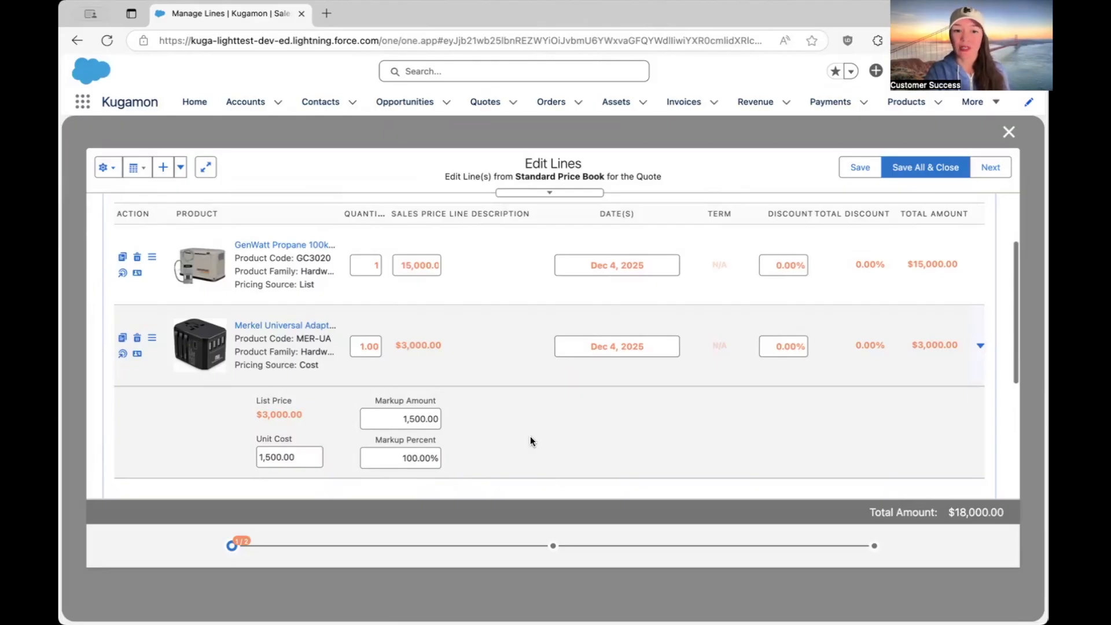
{"action": "left_click", "coordinate": [435, 419]}
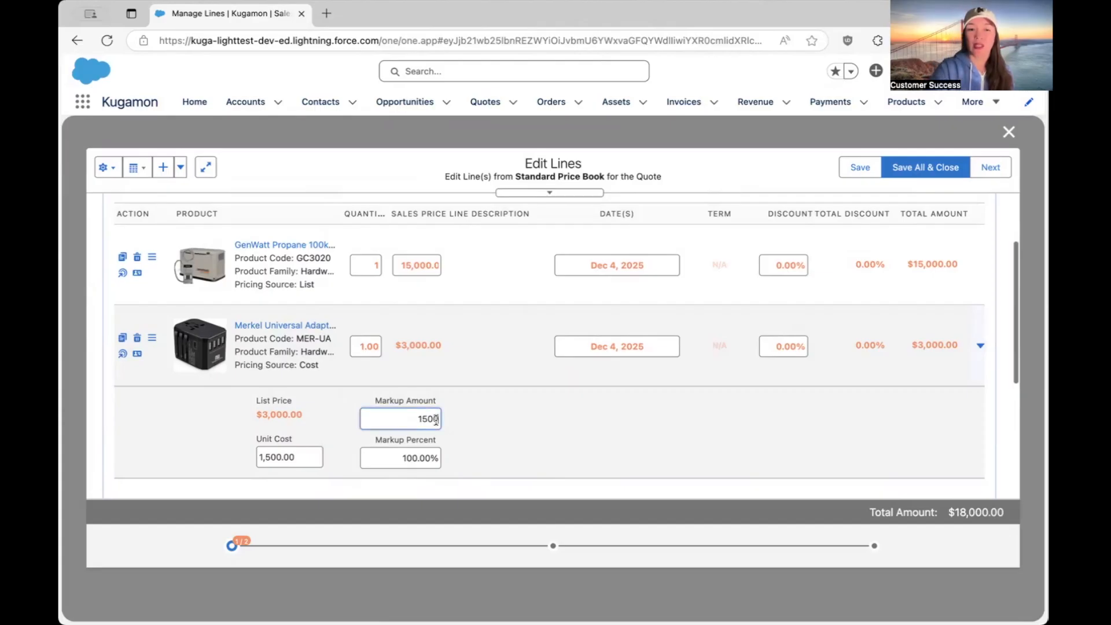
{"action": "key", "text": "BackSpace"}
{"action": "key", "text": "BackSpace"}
{"action": "key", "text": "BackSpace"}
{"action": "key", "text": "BackSpace"}
{"action": "type", "text": "2000"}
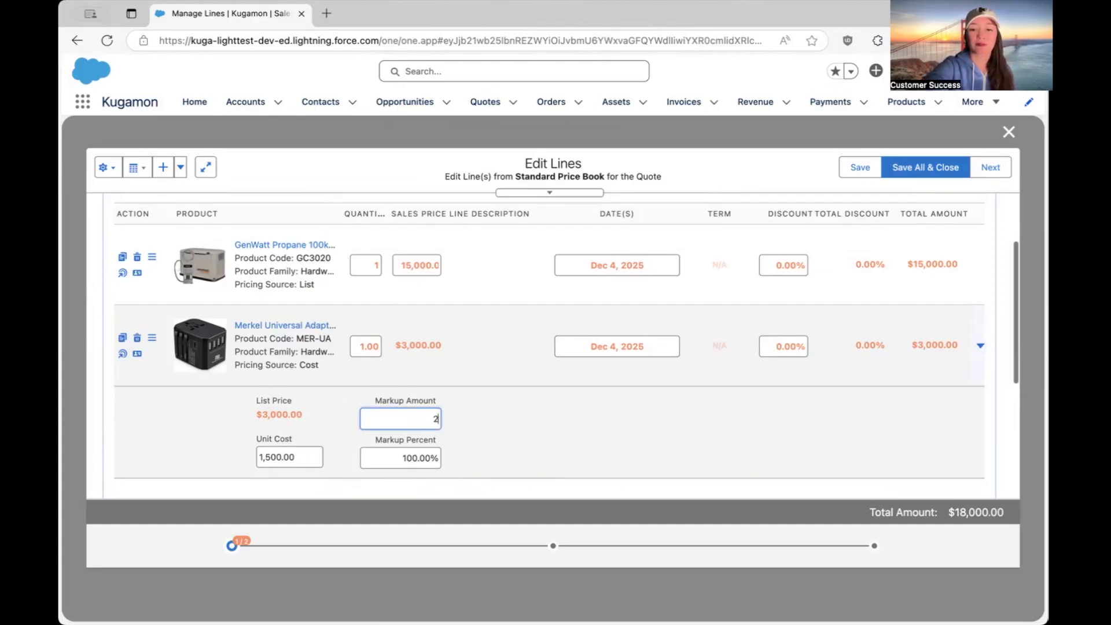
{"action": "left_click", "coordinate": [599, 422]}
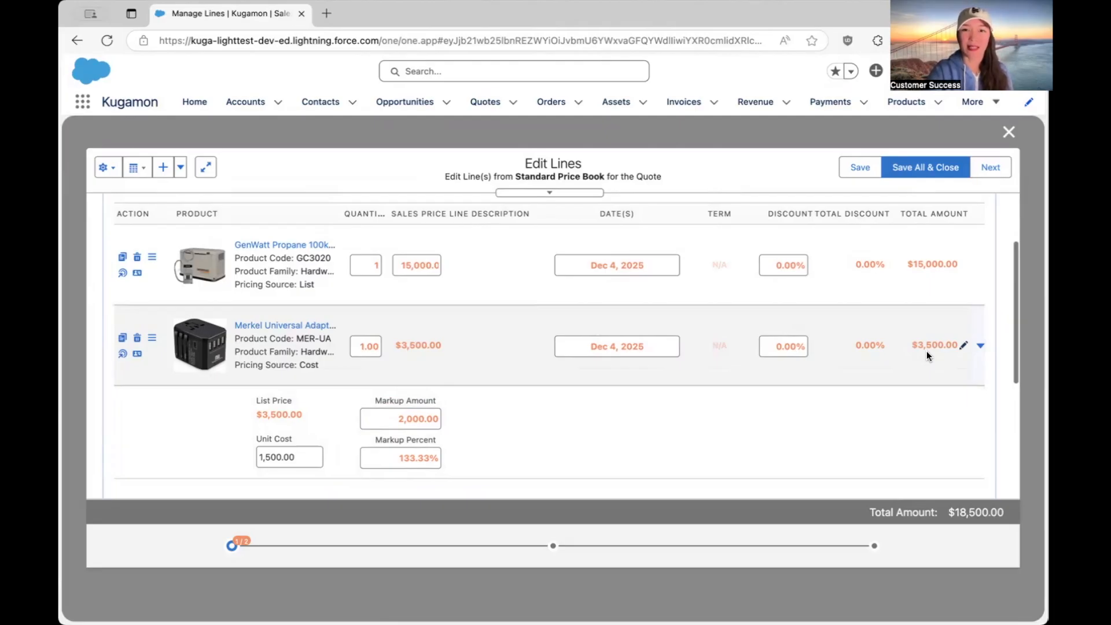
Add the SLA: Gold service from the Subscription Catalog to the West Coast Group.
{"action": "scroll", "coordinate": [925, 351], "scroll_direction": "up", "scroll_amount": 2}
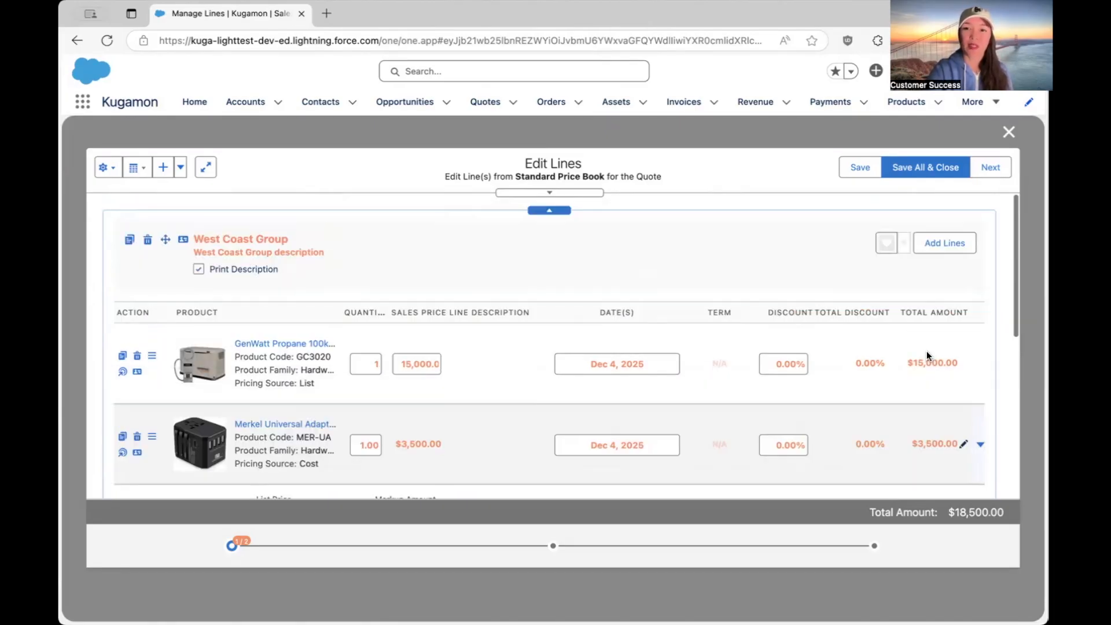
{"action": "left_click", "coordinate": [947, 245]}
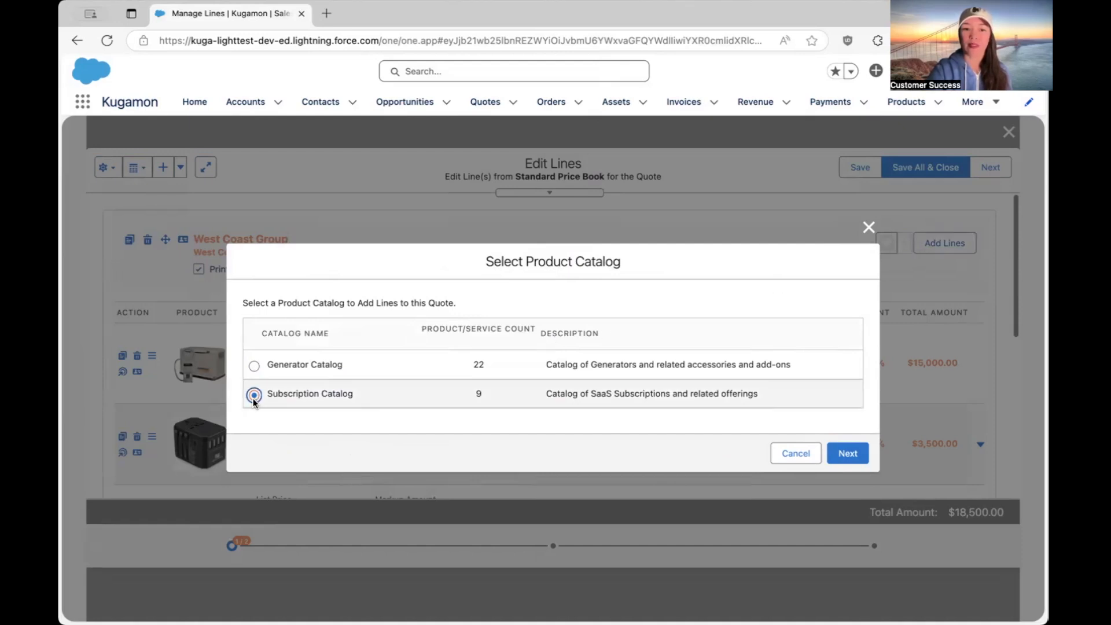
{"action": "left_click", "coordinate": [856, 462]}
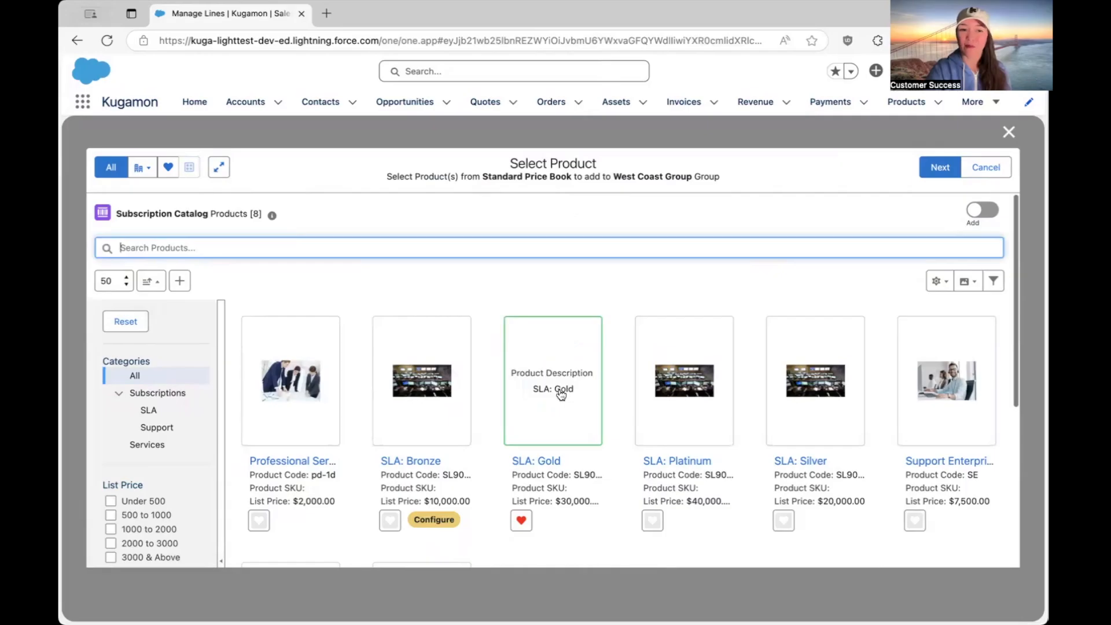
{"action": "left_click", "coordinate": [561, 395]}
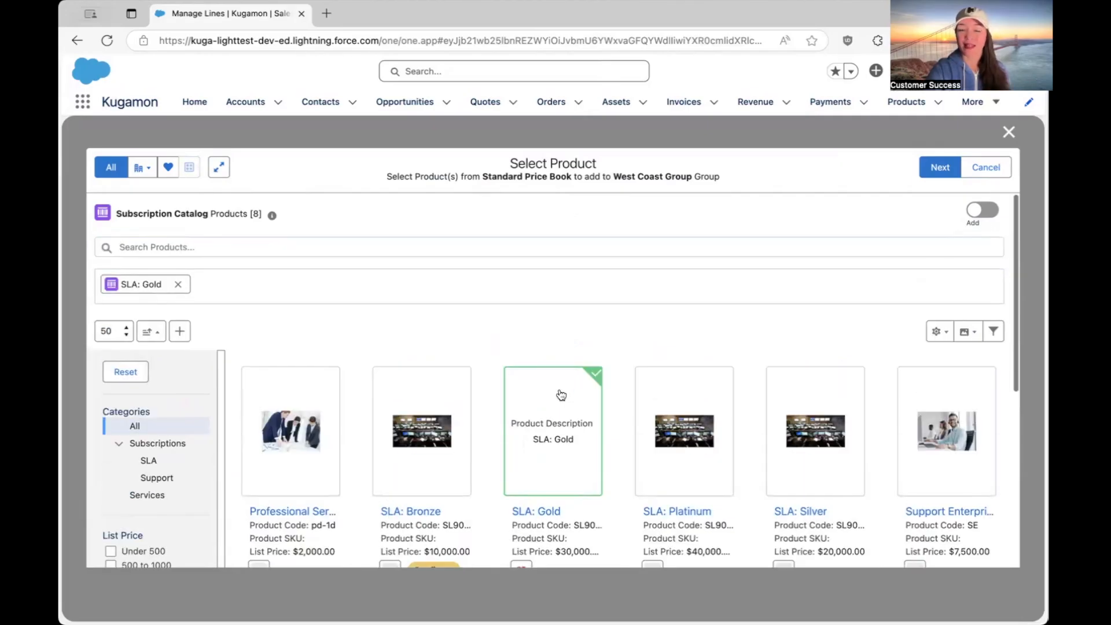
{"action": "left_click", "coordinate": [937, 167]}
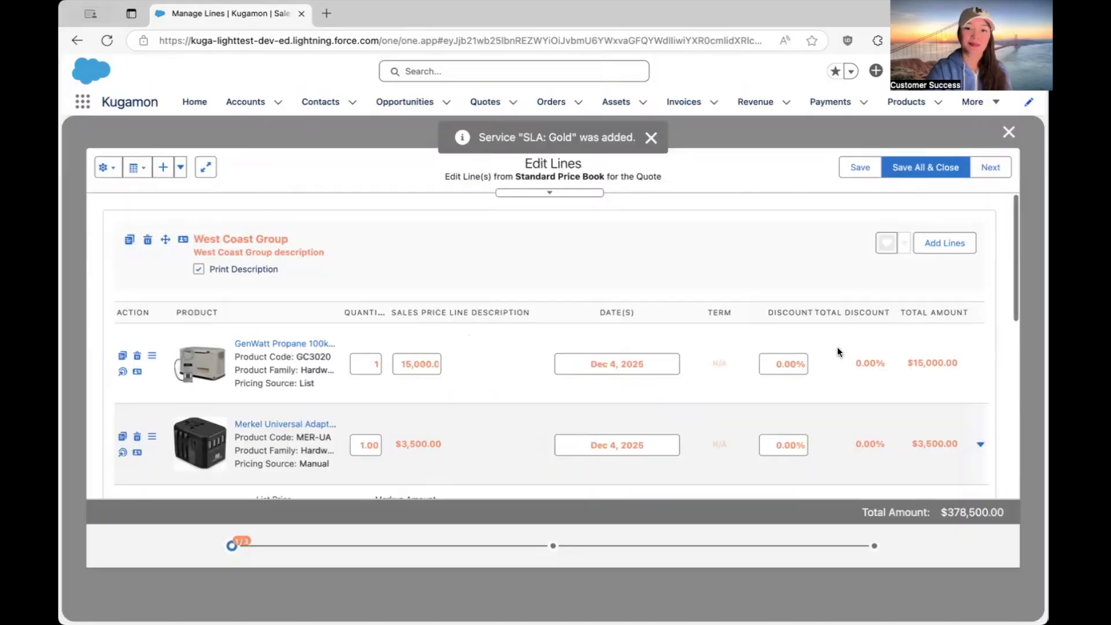
Collapse the Merkel Universal Adapter's details and examine the volume tiered pricing of the SLA: Gold line.
{"action": "scroll", "coordinate": [829, 368], "scroll_direction": "down", "scroll_amount": 2}
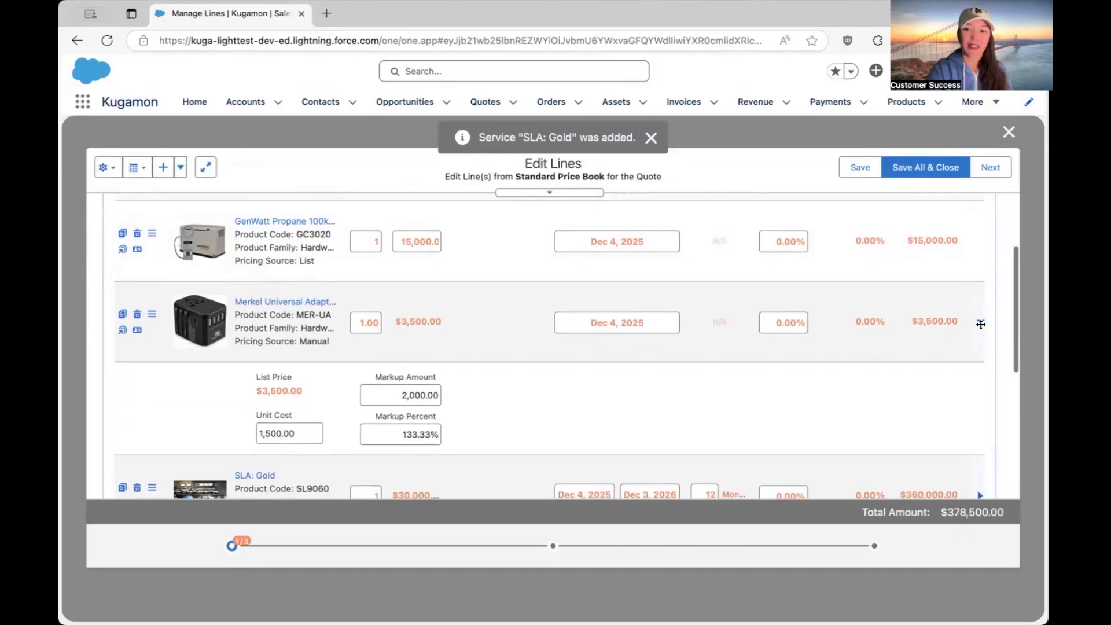
{"action": "left_click", "coordinate": [982, 326]}
{"action": "scroll", "coordinate": [938, 373], "scroll_direction": "down", "scroll_amount": 3}
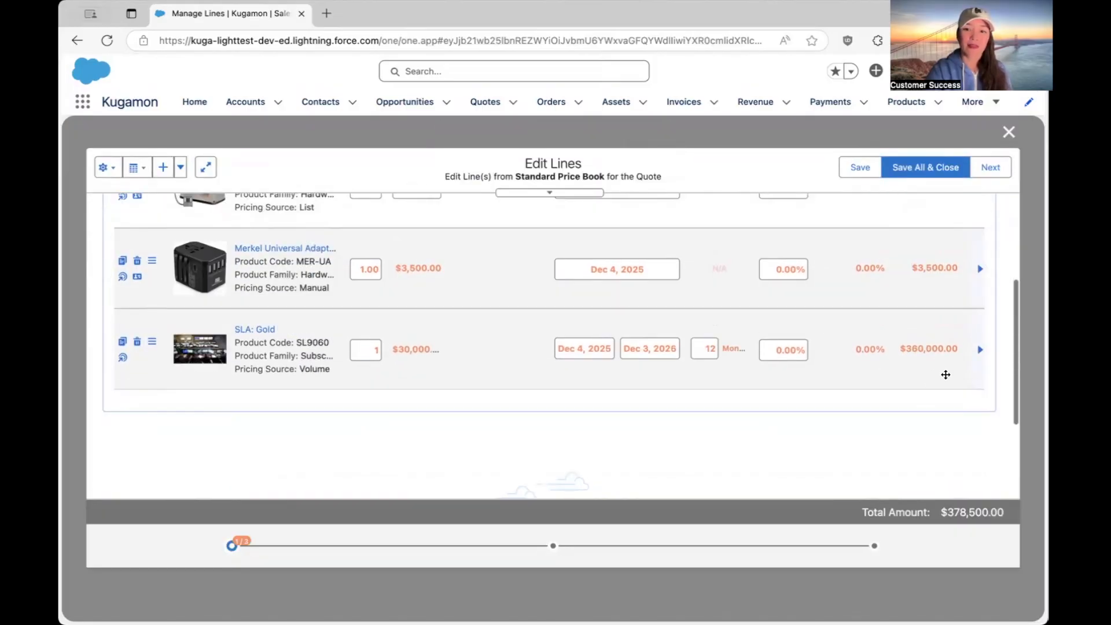
{"action": "left_click", "coordinate": [980, 346]}
{"action": "scroll", "coordinate": [925, 364], "scroll_direction": "down", "scroll_amount": 3}
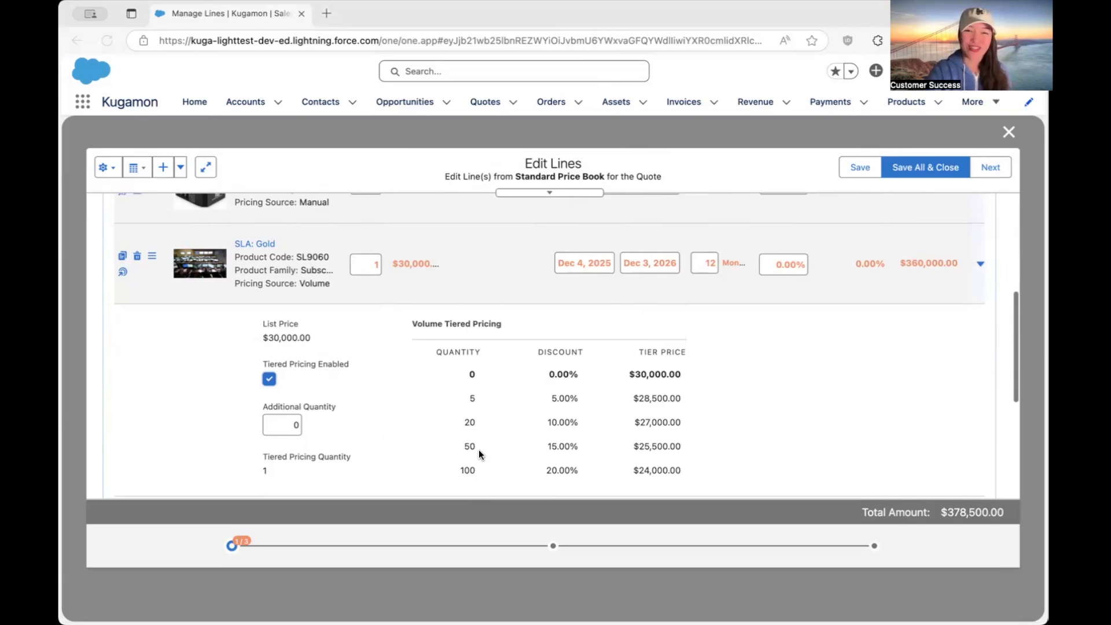
Set the SLA: Gold line's quantity to 50 and collapse its pricing details.
{"action": "left_click", "coordinate": [376, 270]}
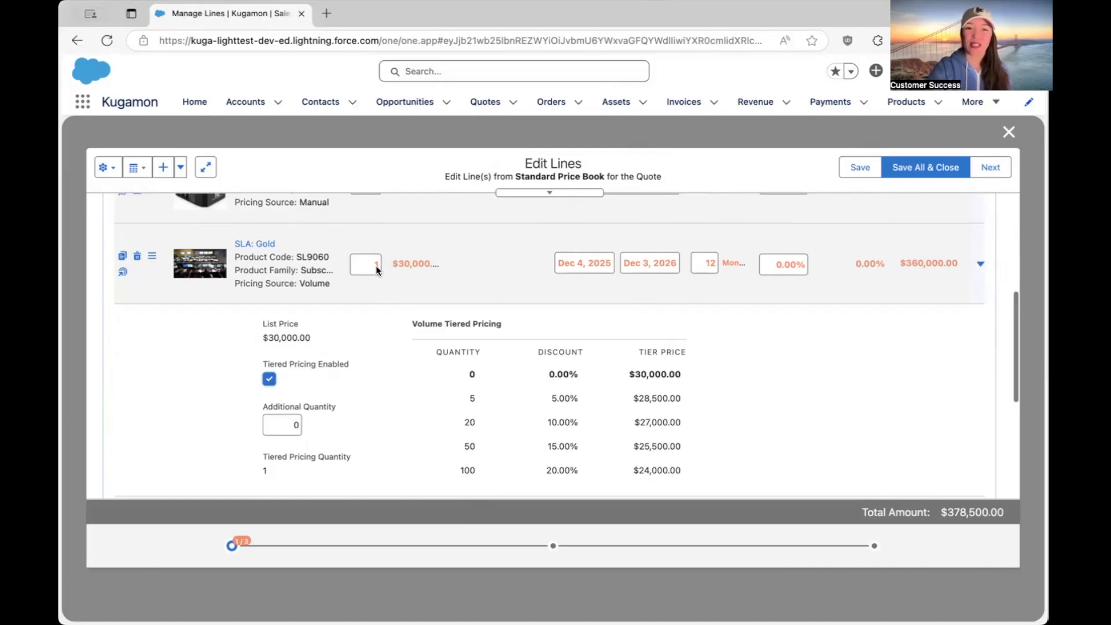
{"action": "left_click", "coordinate": [376, 270]}
{"action": "key", "text": "BackSpace"}
{"action": "type", "text": "50"}
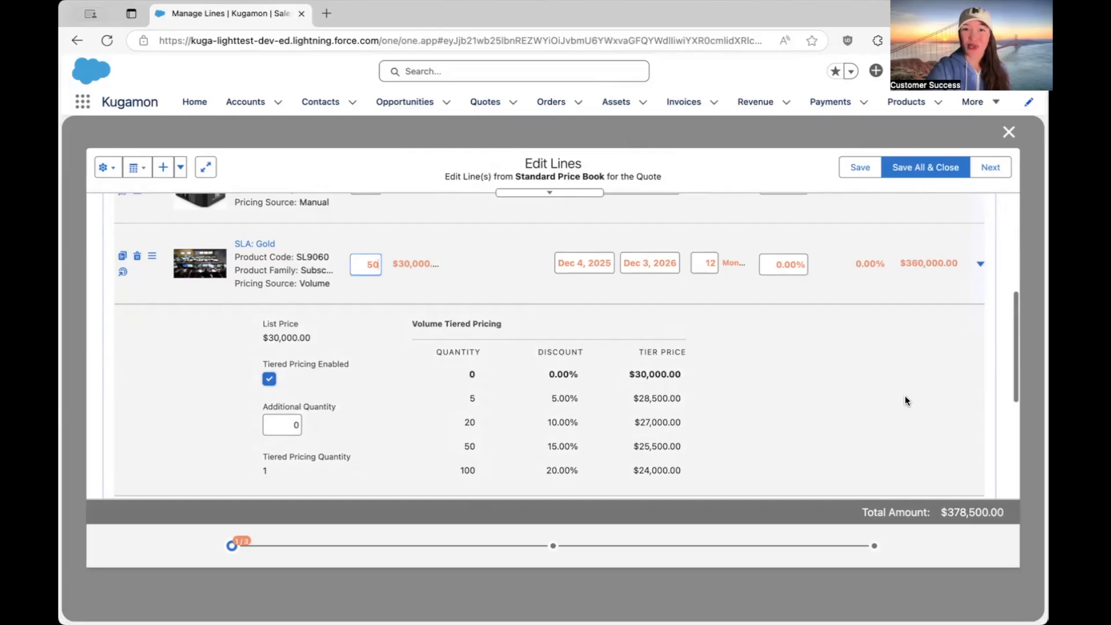
{"action": "left_click", "coordinate": [904, 397]}
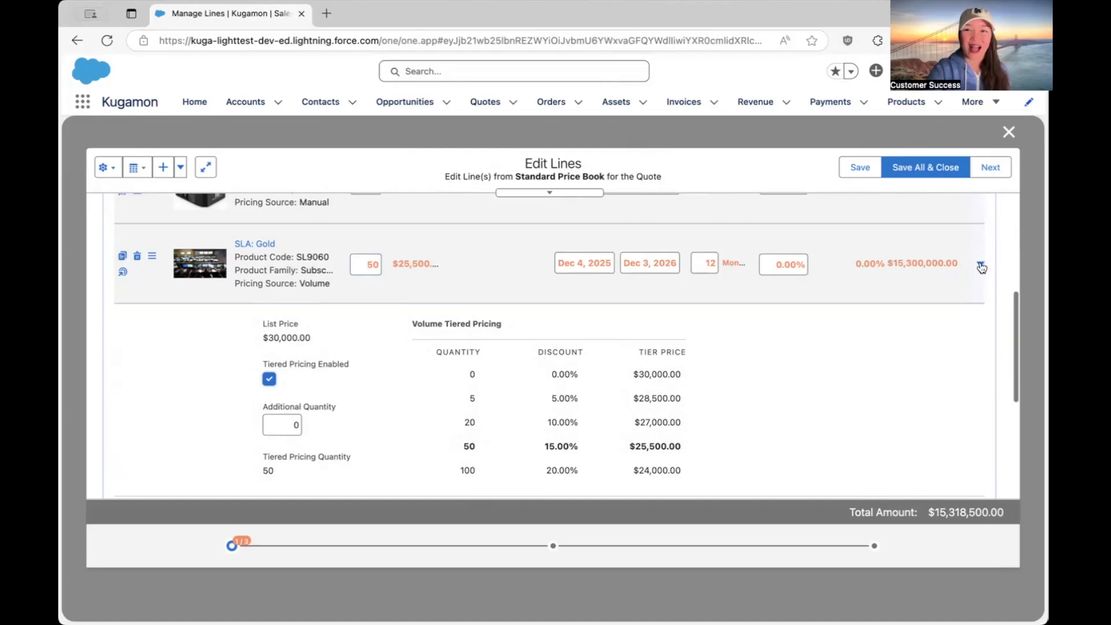
{"action": "left_click", "coordinate": [981, 267]}
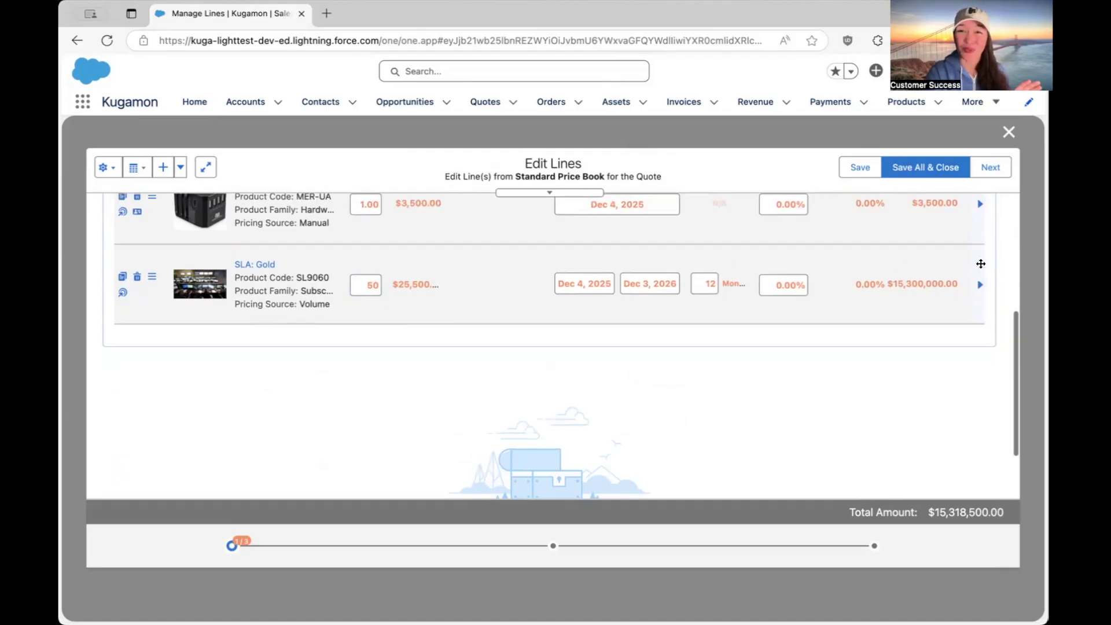
Add the first GenWatt Propane 100kW from the Purchased Assets to the West Coast Group, using its purchase price.
{"action": "scroll", "coordinate": [898, 339], "scroll_direction": "up", "scroll_amount": 5}
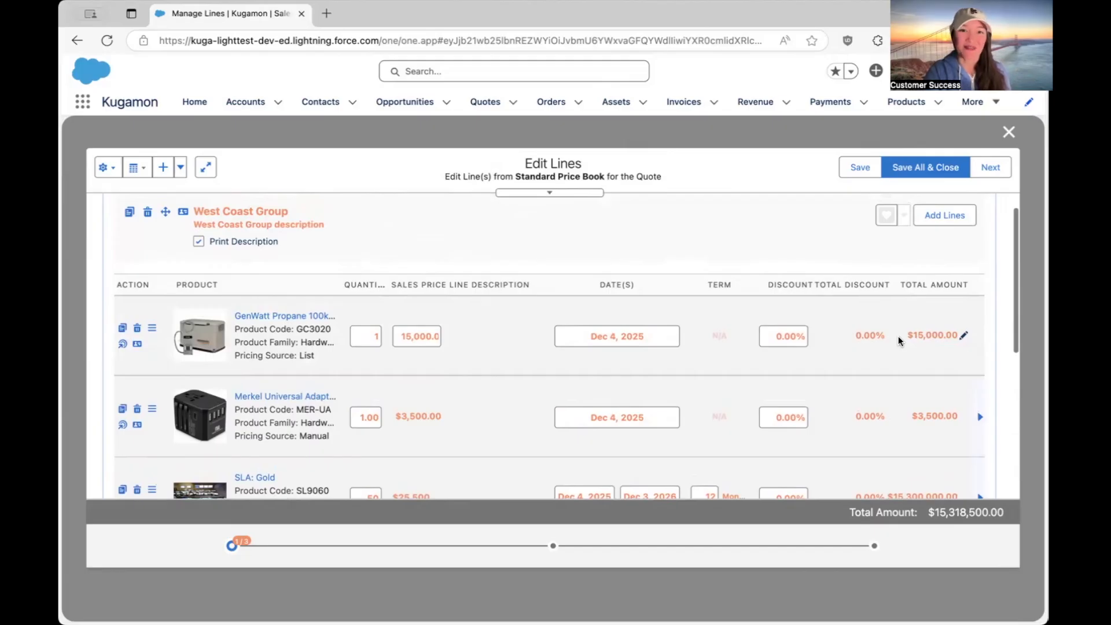
{"action": "scroll", "coordinate": [897, 336], "scroll_direction": "up", "scroll_amount": 1}
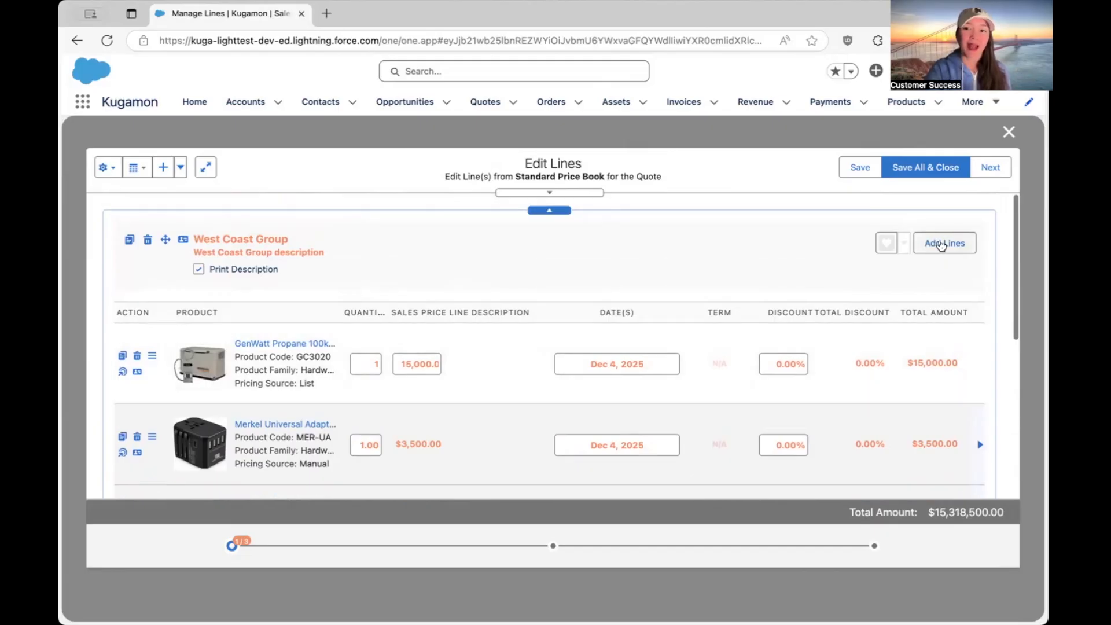
{"action": "left_click", "coordinate": [941, 244]}
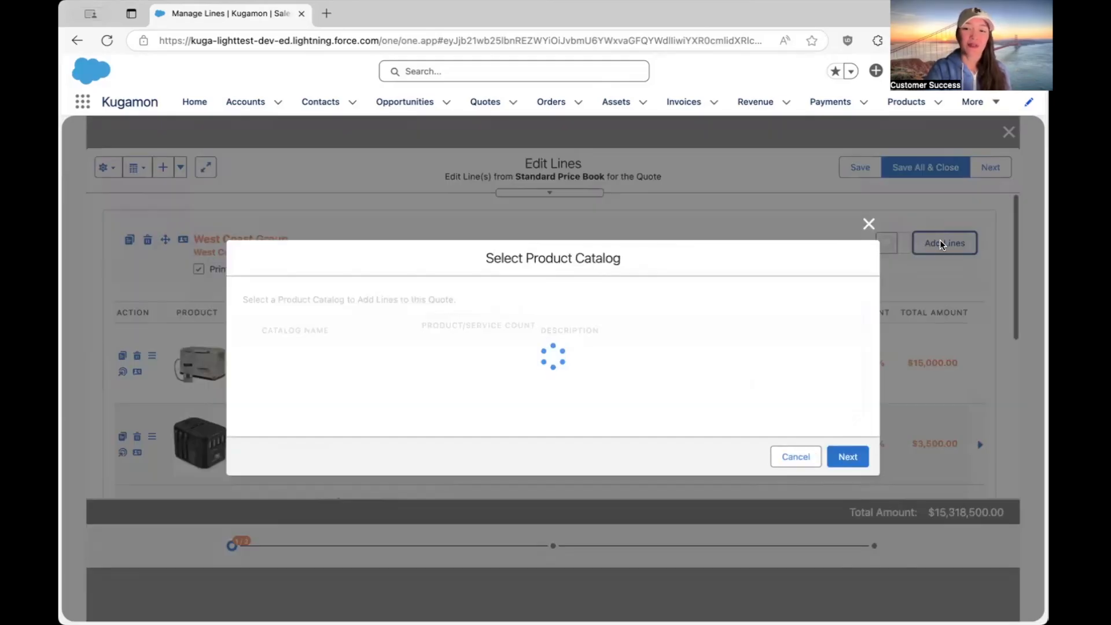
{"action": "left_click", "coordinate": [846, 454]}
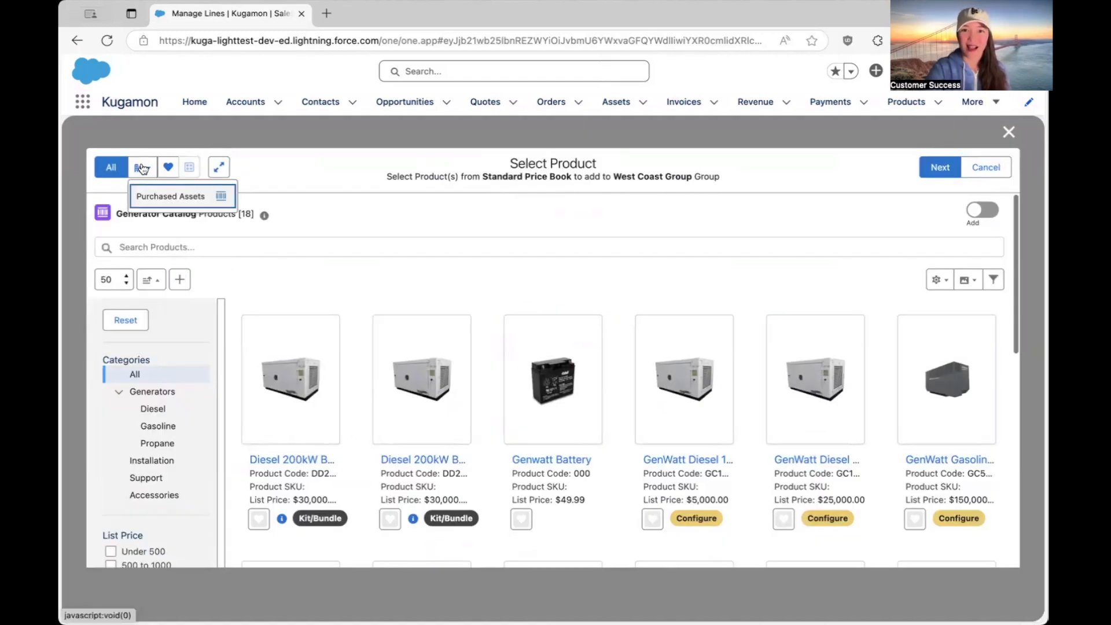
{"action": "left_click", "coordinate": [174, 198]}
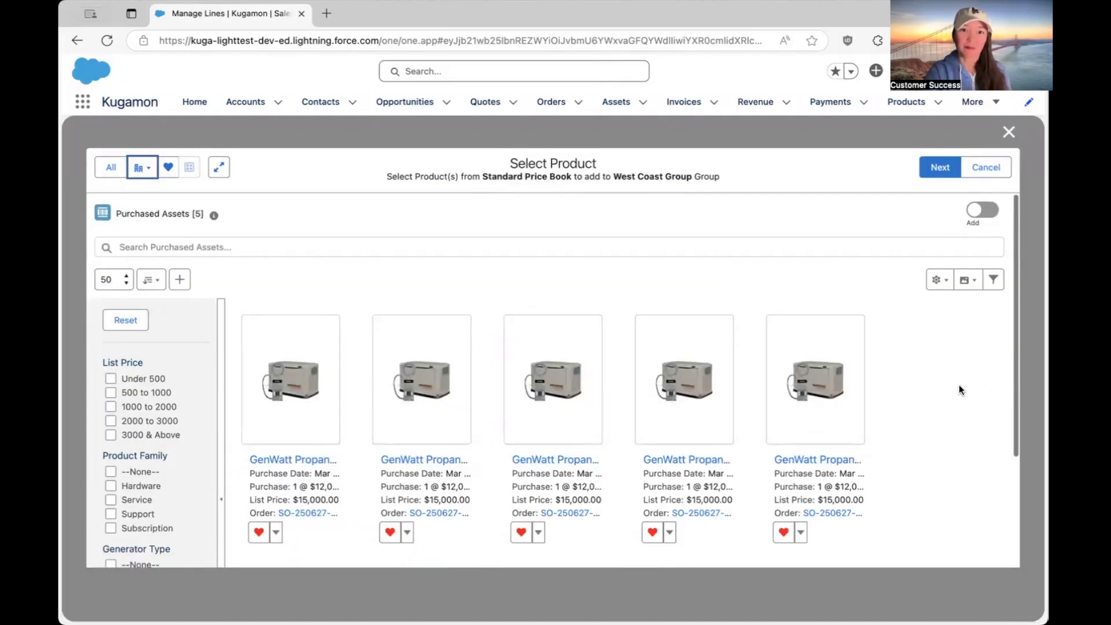
{"action": "scroll", "coordinate": [959, 384], "scroll_direction": "down", "scroll_amount": 1}
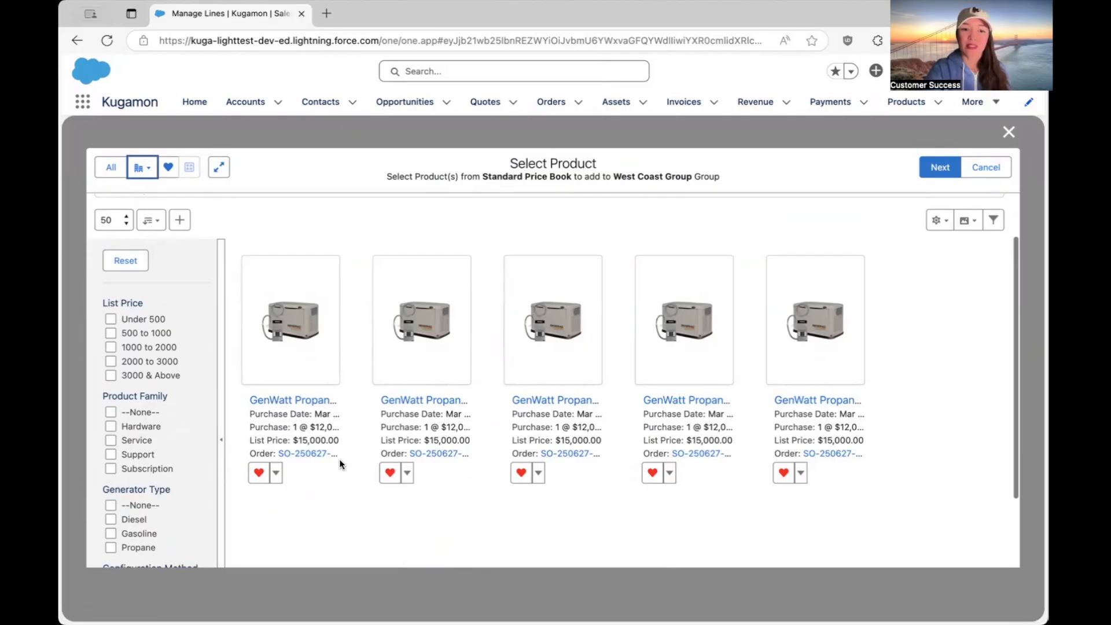
{"action": "left_click", "coordinate": [275, 473]}
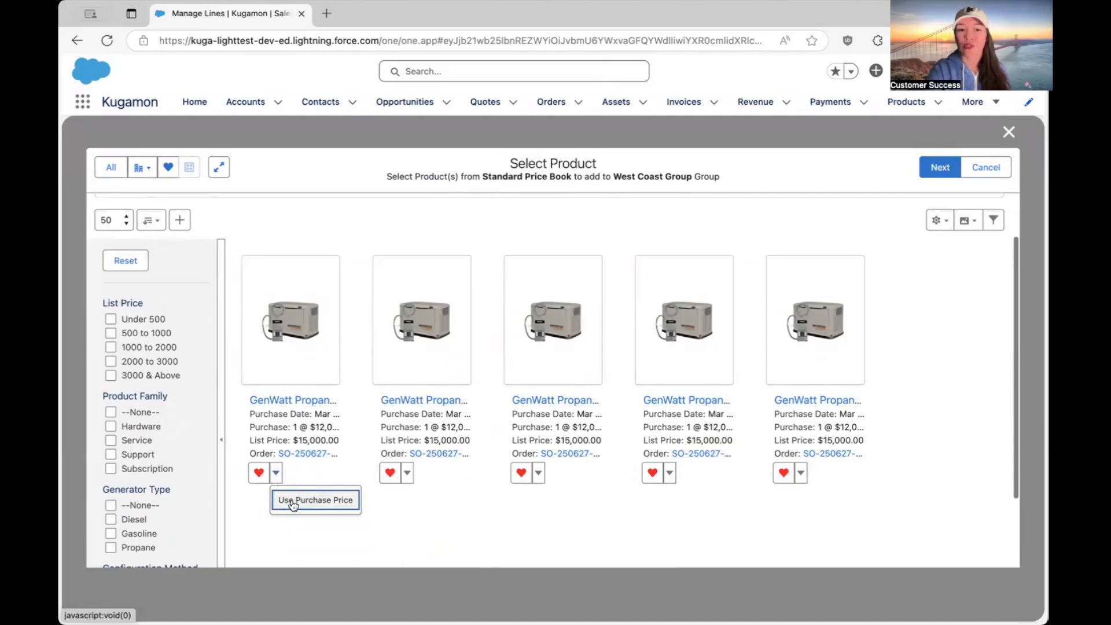
{"action": "left_click", "coordinate": [294, 506]}
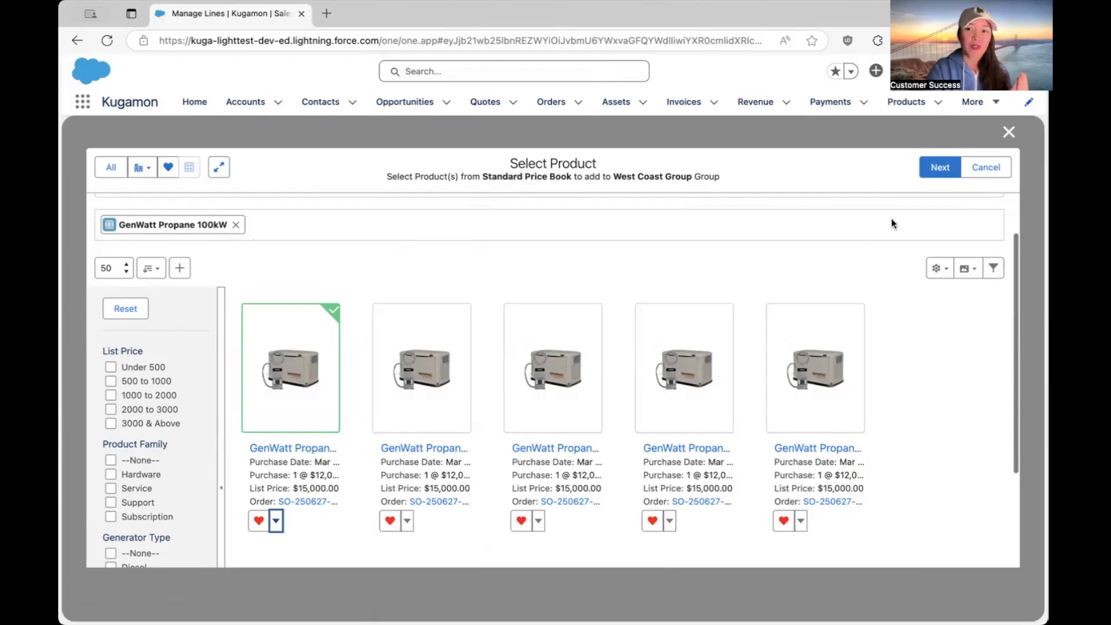
{"action": "left_click", "coordinate": [936, 167]}
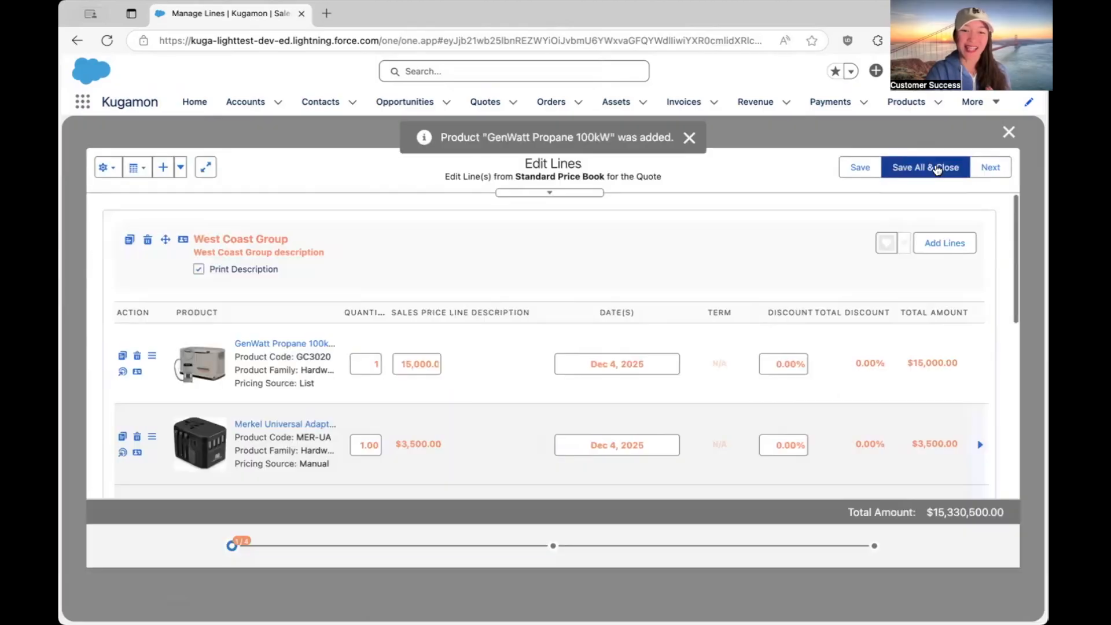
Create a new line group below the West Coast Group.
{"action": "scroll", "coordinate": [934, 342], "scroll_direction": "down", "scroll_amount": 5}
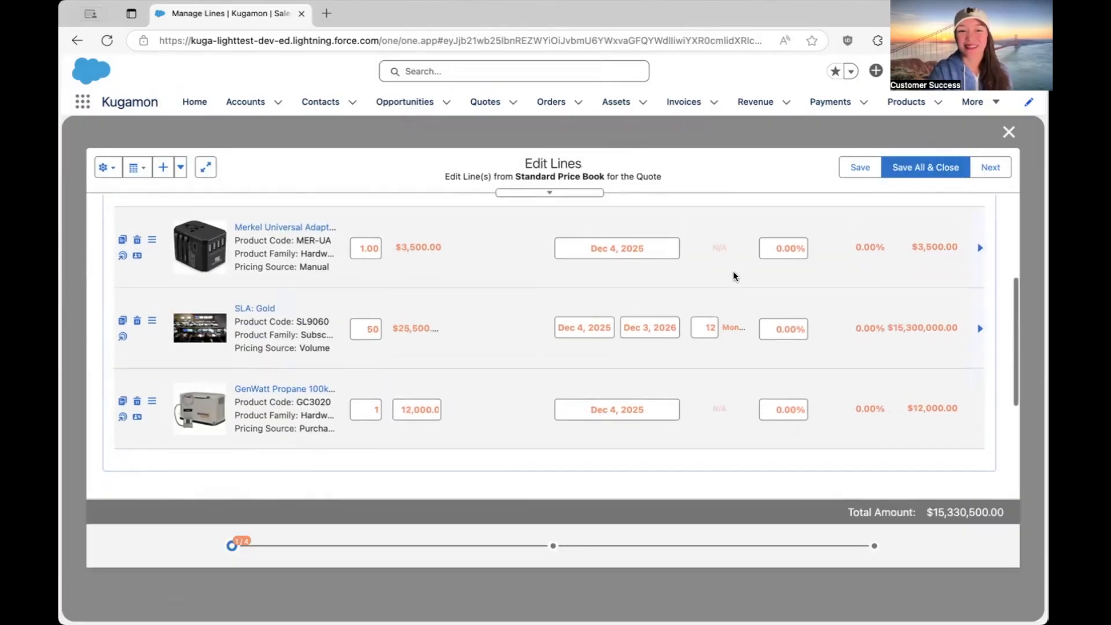
{"action": "scroll", "coordinate": [732, 270], "scroll_direction": "down", "scroll_amount": 2}
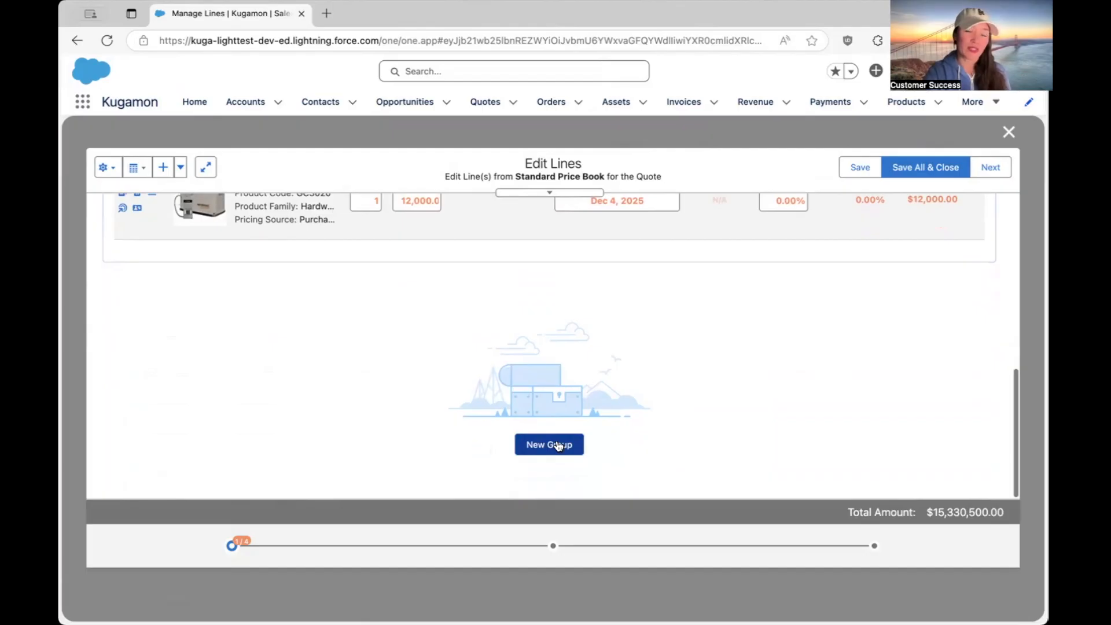
{"action": "left_click", "coordinate": [557, 444]}
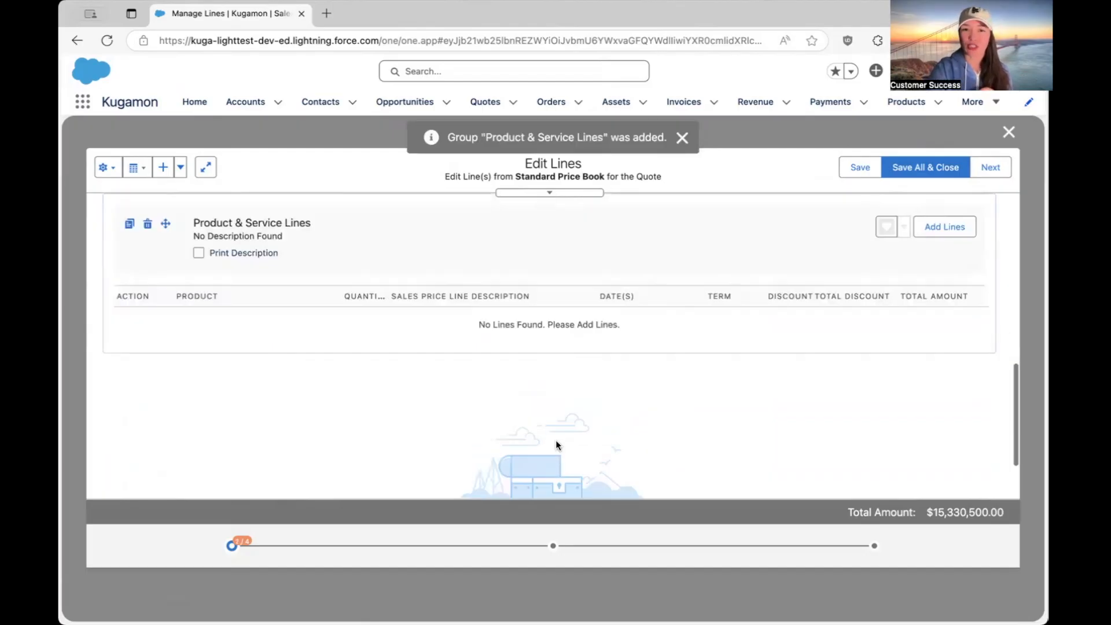
Name the new group "East Coast Group", describe it as "East Coast Group description" and enable printing of the description.
{"action": "left_click", "coordinate": [312, 298]}
{"action": "type", "text": "East C"}
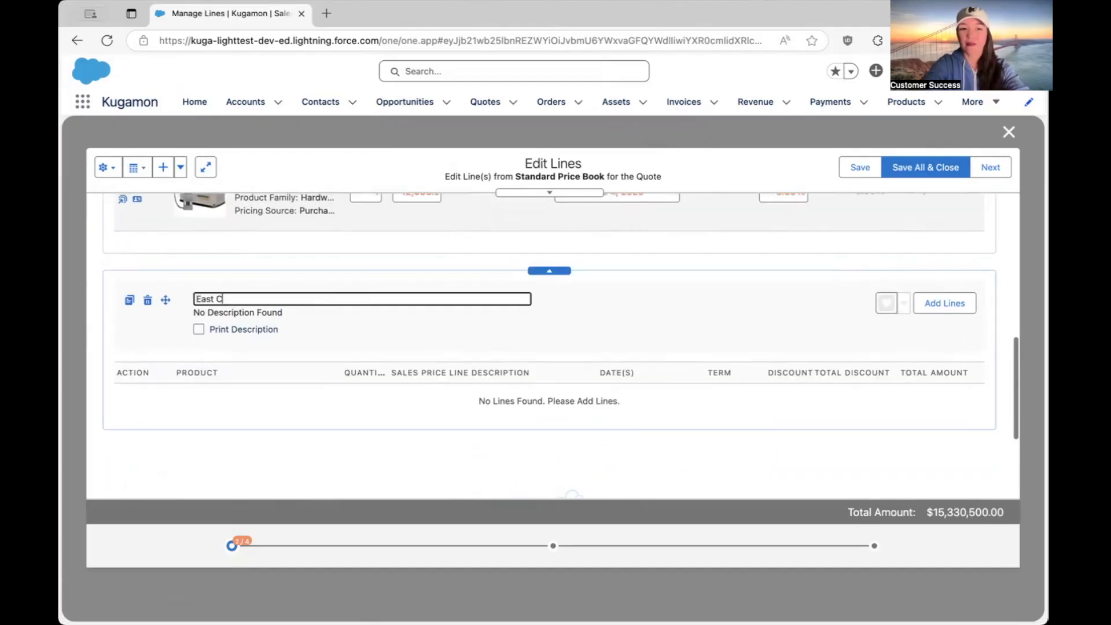
{"action": "type", "text": "oast Group"}
{"action": "triple_click", "coordinate": [264, 297]}
{"action": "left_click", "coordinate": [198, 330]}
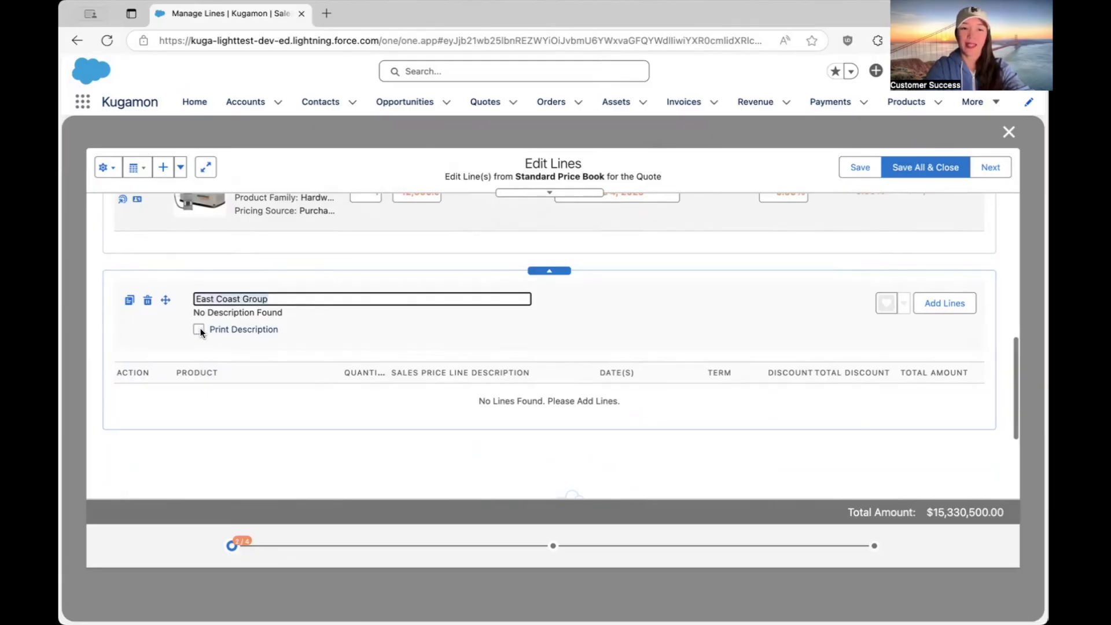
{"action": "left_click", "coordinate": [290, 318]}
{"action": "type", "text": "description"}
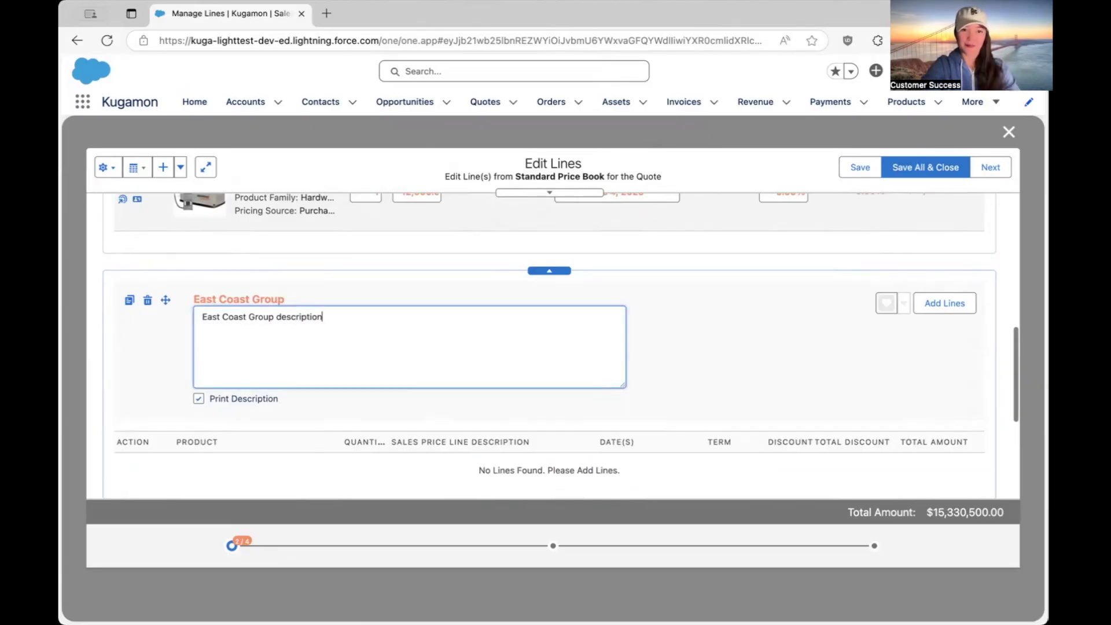
{"action": "left_click", "coordinate": [780, 363]}
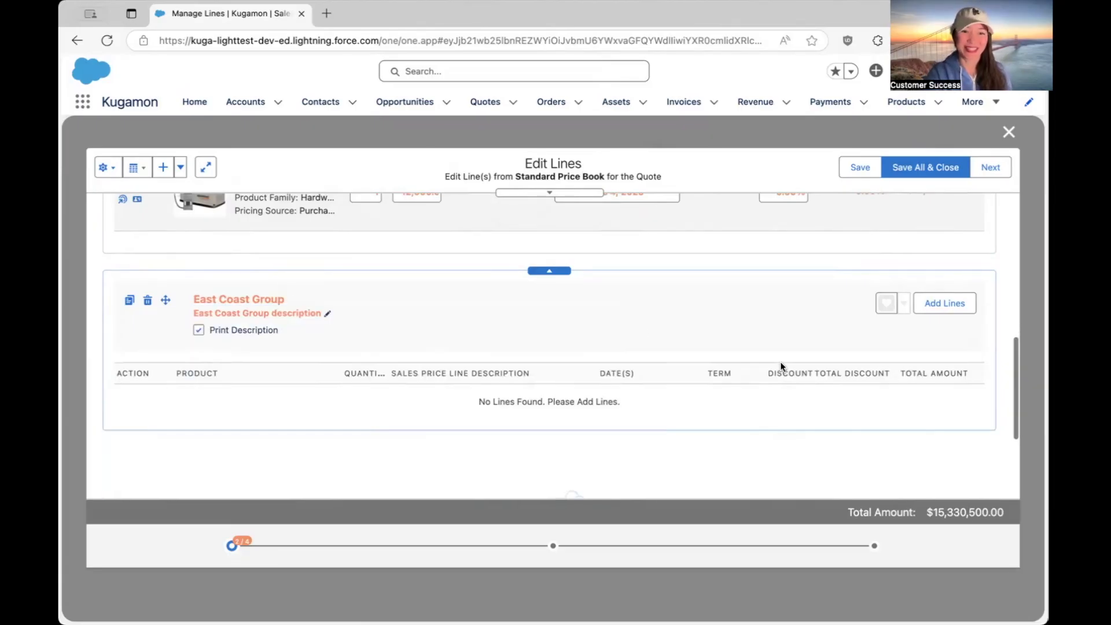
Start adding lines to the East Coast Group and select GenWatt Diesel 10kW from the full product catalog.
{"action": "left_click", "coordinate": [950, 313]}
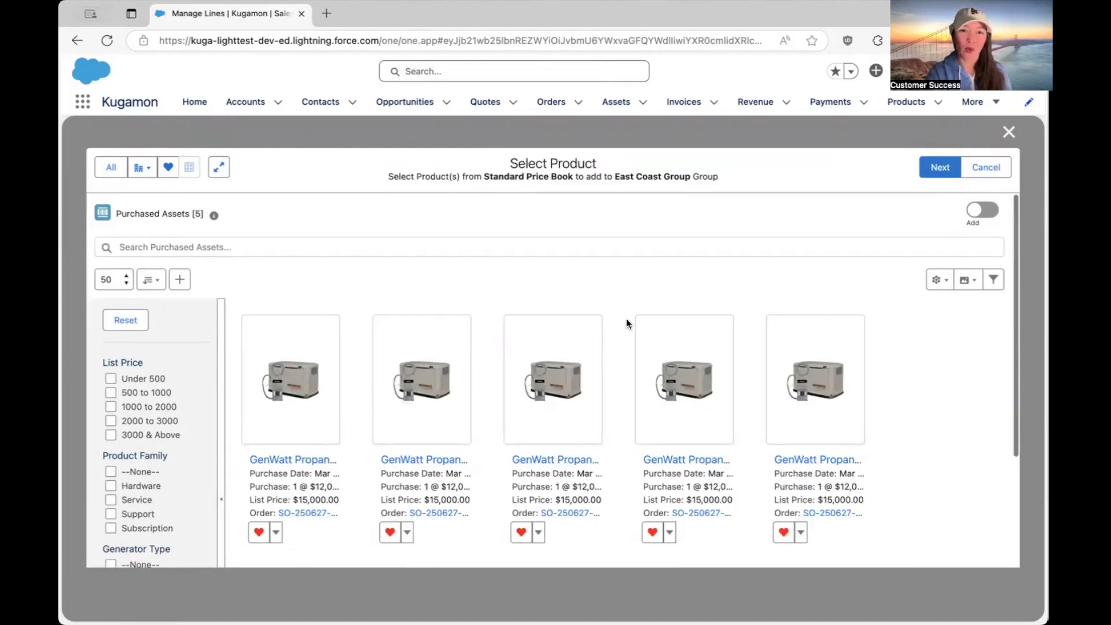
{"action": "left_click", "coordinate": [109, 166]}
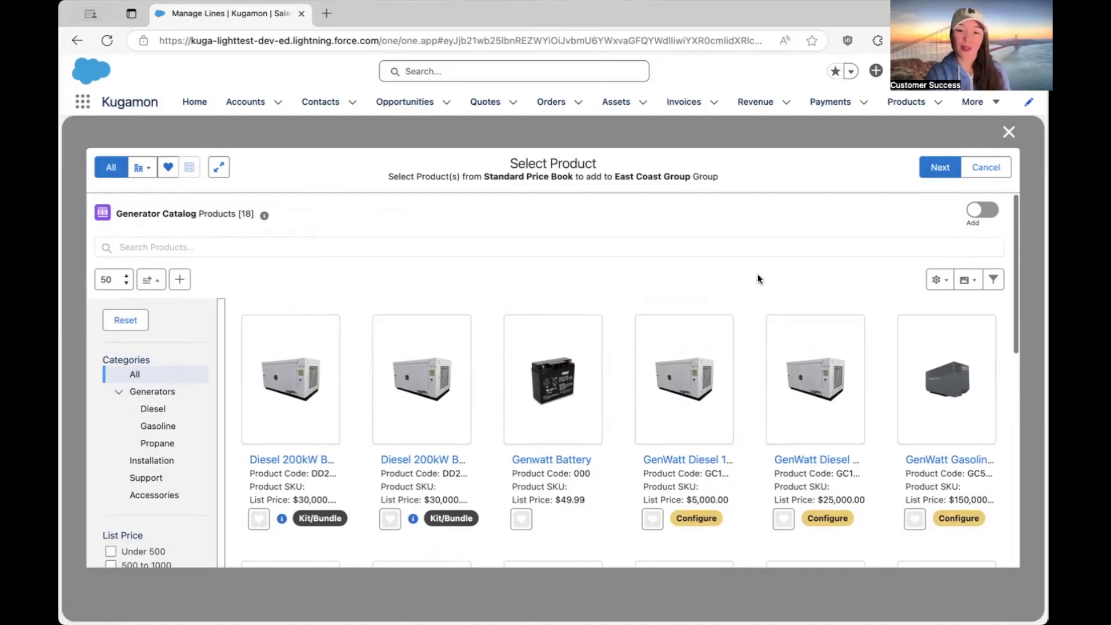
{"action": "left_click", "coordinate": [680, 387]}
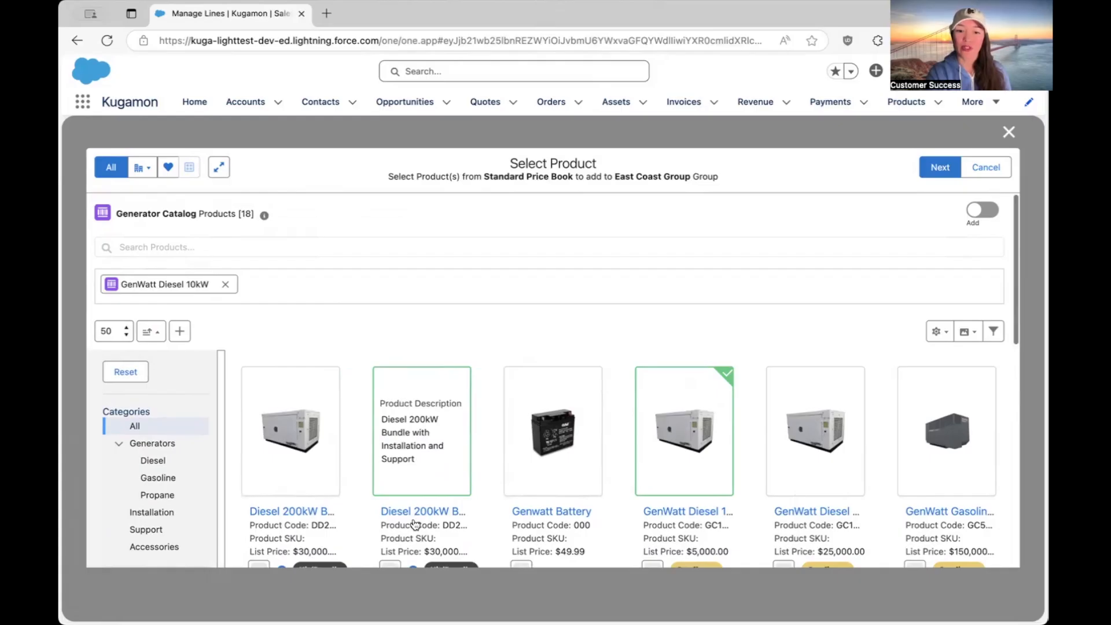
Examine the members of the second Diesel 200kW bundle and proceed to configuring the selected GenWatt Diesel 10kW.
{"action": "scroll", "coordinate": [415, 533], "scroll_direction": "down", "scroll_amount": 2}
{"action": "left_click", "coordinate": [414, 491]}
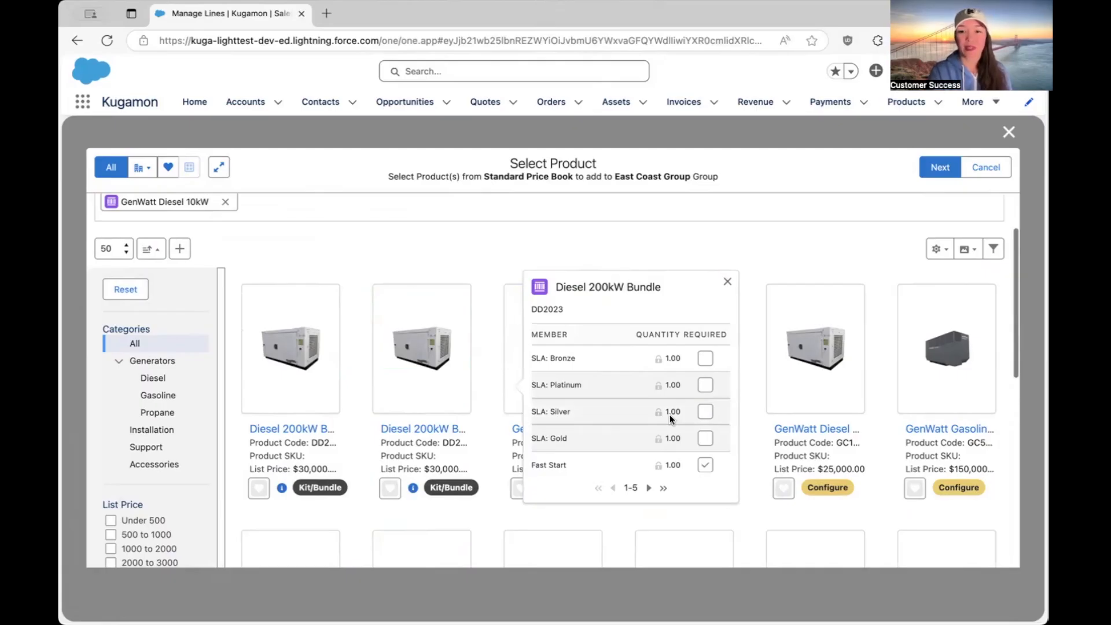
{"action": "left_click", "coordinate": [937, 169]}
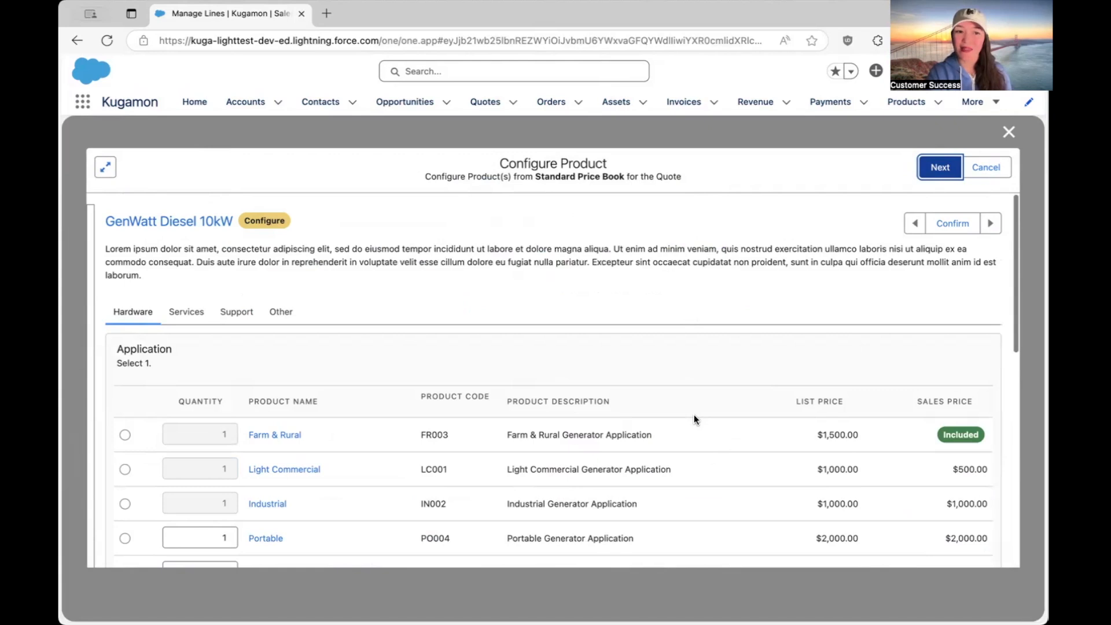
Review the GenWatt Diesel 10kW's hardware options and choose Light Commercial as its application.
{"action": "scroll", "coordinate": [694, 418], "scroll_direction": "down", "scroll_amount": 3}
{"action": "scroll", "coordinate": [693, 414], "scroll_direction": "down", "scroll_amount": 6}
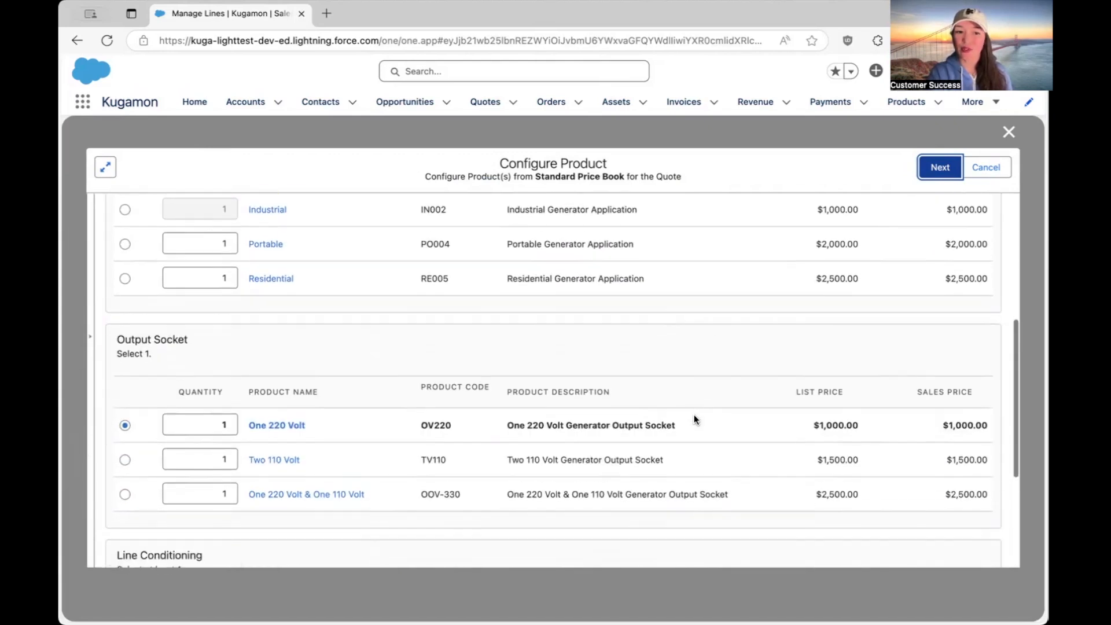
{"action": "scroll", "coordinate": [693, 414], "scroll_direction": "up", "scroll_amount": 4}
{"action": "scroll", "coordinate": [693, 415], "scroll_direction": "up", "scroll_amount": 5}
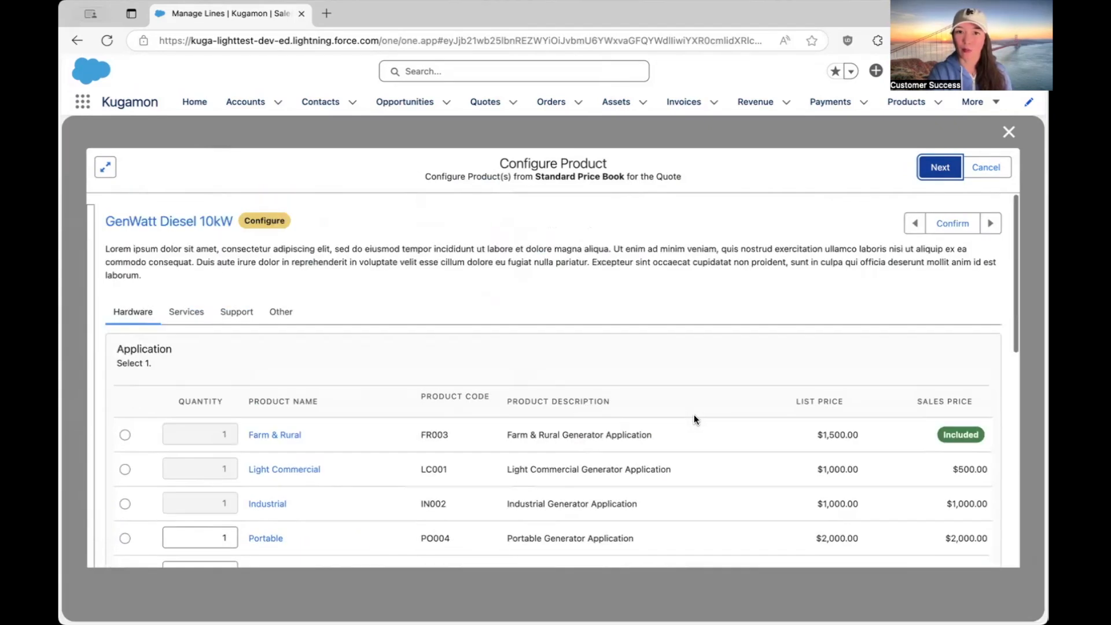
{"action": "scroll", "coordinate": [258, 428], "scroll_direction": "down", "scroll_amount": 1}
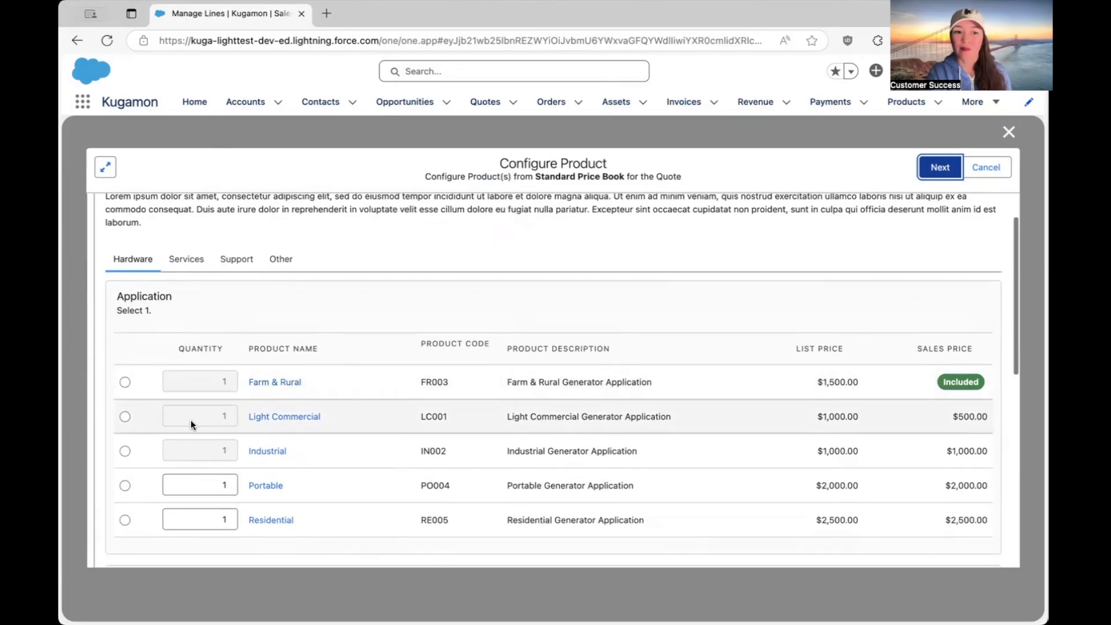
{"action": "left_click", "coordinate": [124, 416]}
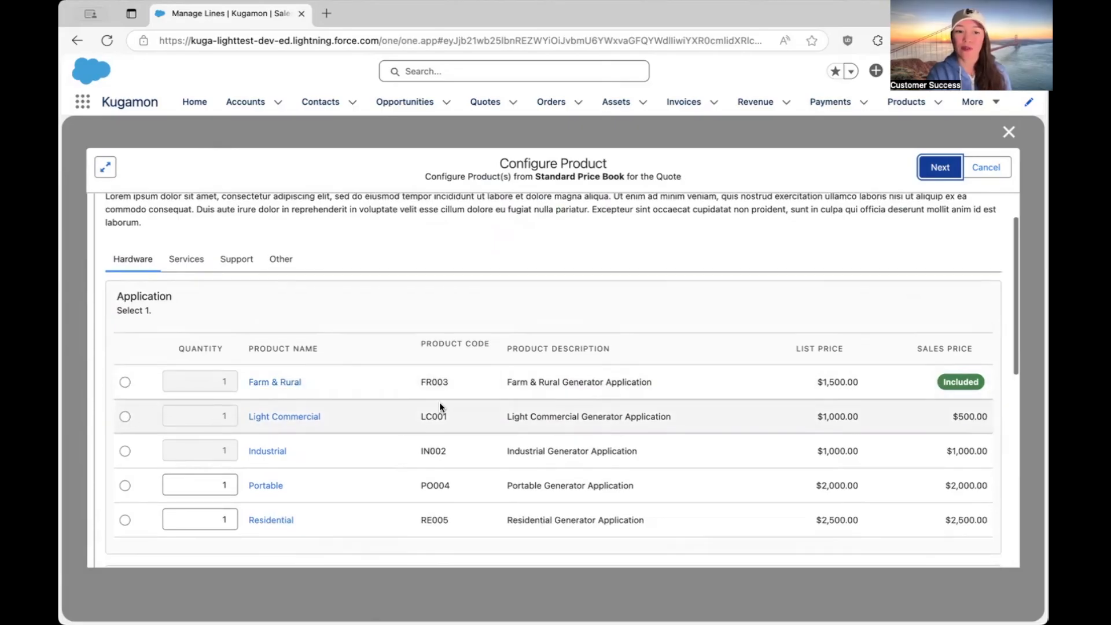
{"action": "scroll", "coordinate": [439, 402], "scroll_direction": "down", "scroll_amount": 5}
{"action": "scroll", "coordinate": [439, 401], "scroll_direction": "down", "scroll_amount": 3}
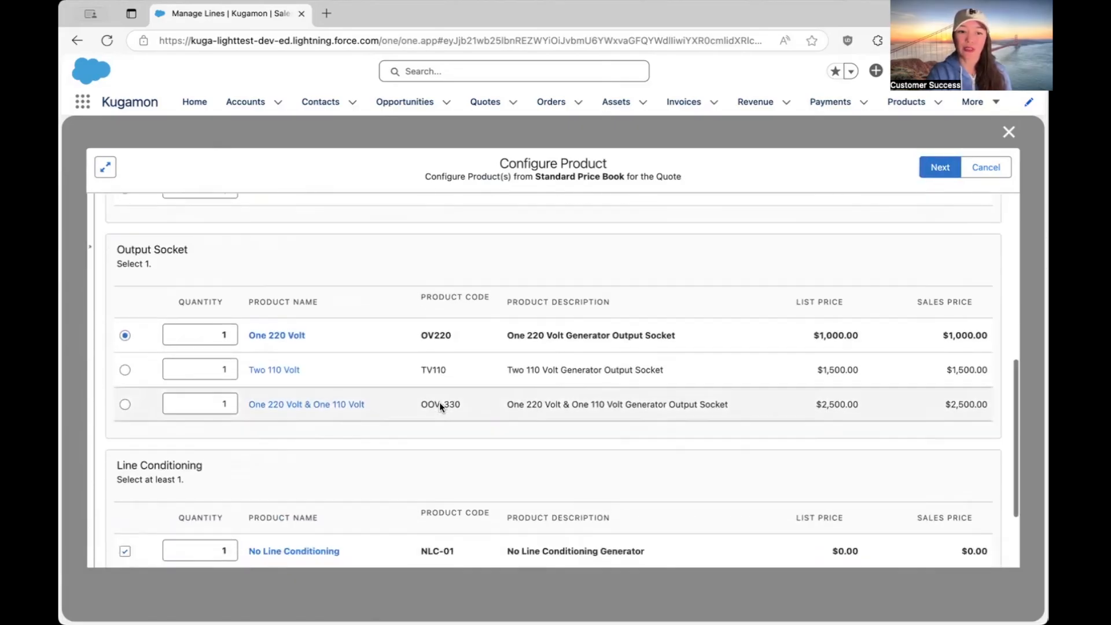
{"action": "scroll", "coordinate": [439, 402], "scroll_direction": "up", "scroll_amount": 10}
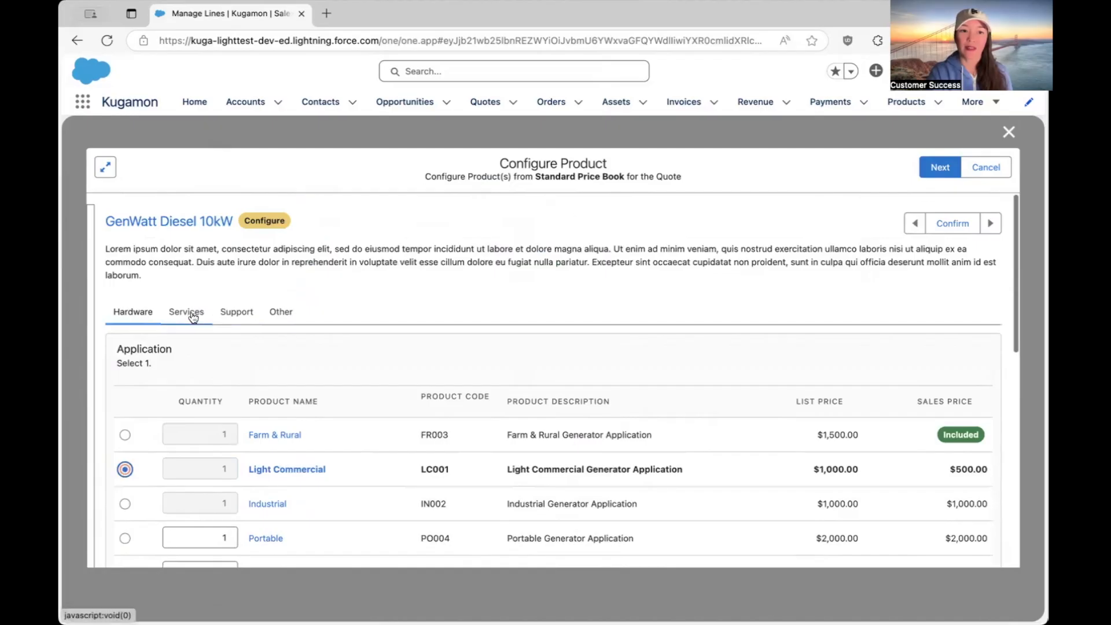
Include the Installation: Portable service in the GenWatt Diesel 10kW configuration.
{"action": "left_click", "coordinate": [192, 316]}
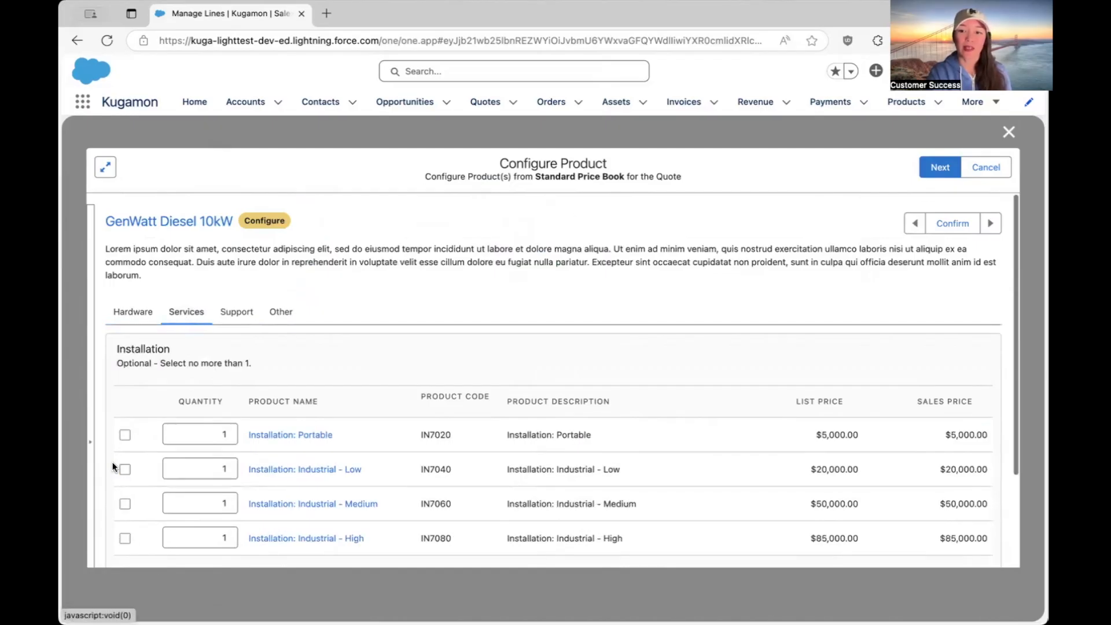
{"action": "left_click", "coordinate": [125, 434]}
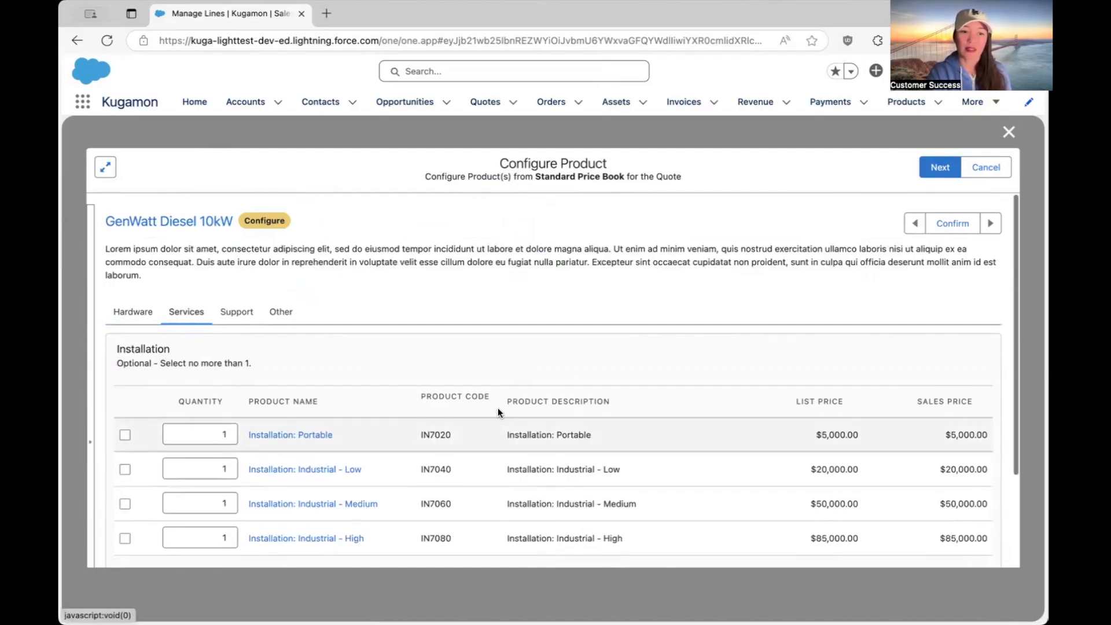
{"action": "scroll", "coordinate": [498, 407], "scroll_direction": "down", "scroll_amount": 2}
{"action": "scroll", "coordinate": [497, 407], "scroll_direction": "up", "scroll_amount": 2}
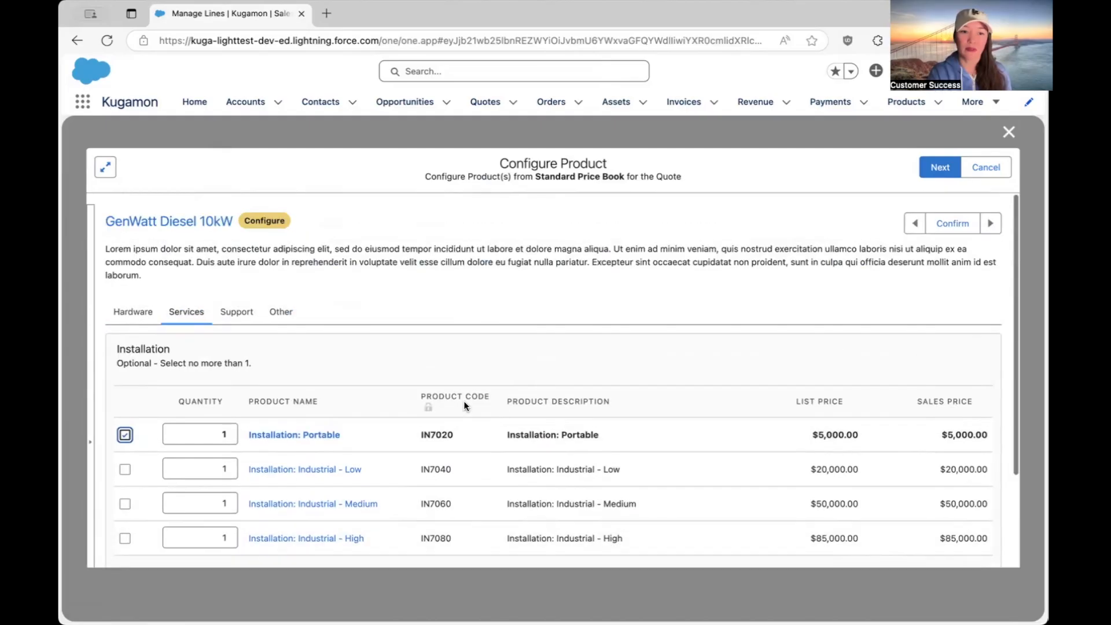
Add the SLA: Gold subscription to the GenWatt Diesel 10kW, confirm its configuration and return to the quote lines.
{"action": "left_click", "coordinate": [236, 315]}
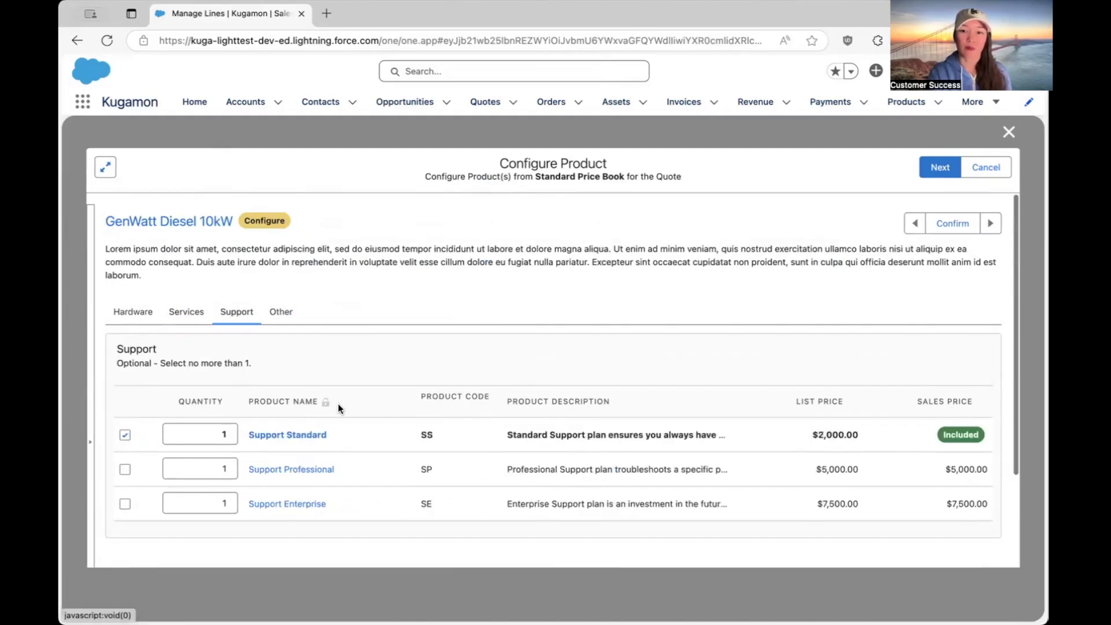
{"action": "left_click", "coordinate": [285, 313]}
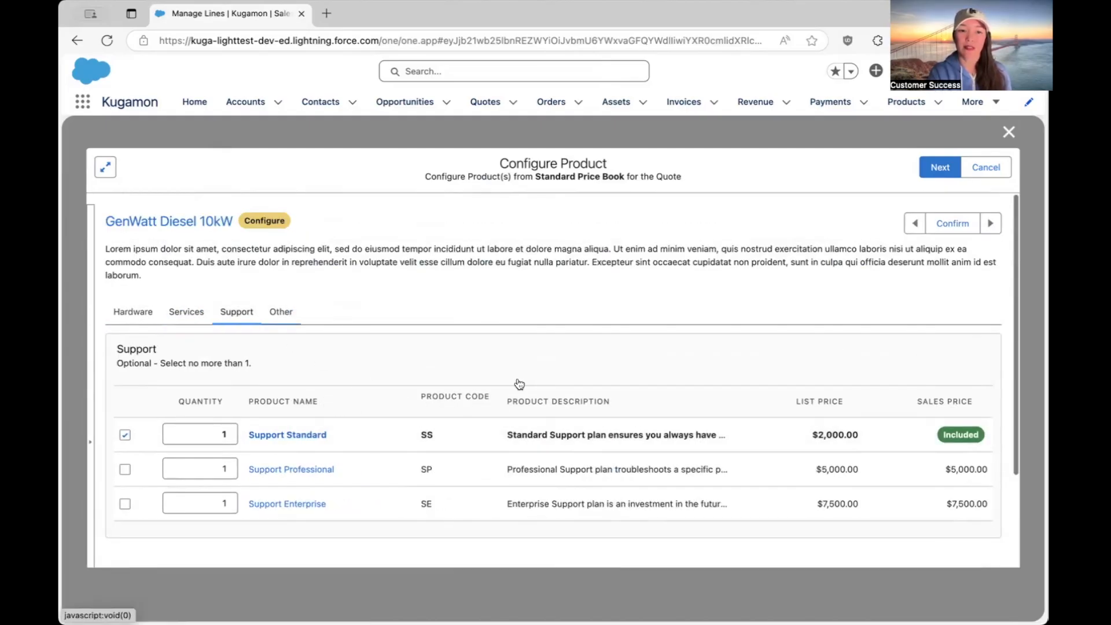
{"action": "left_click", "coordinate": [124, 503]}
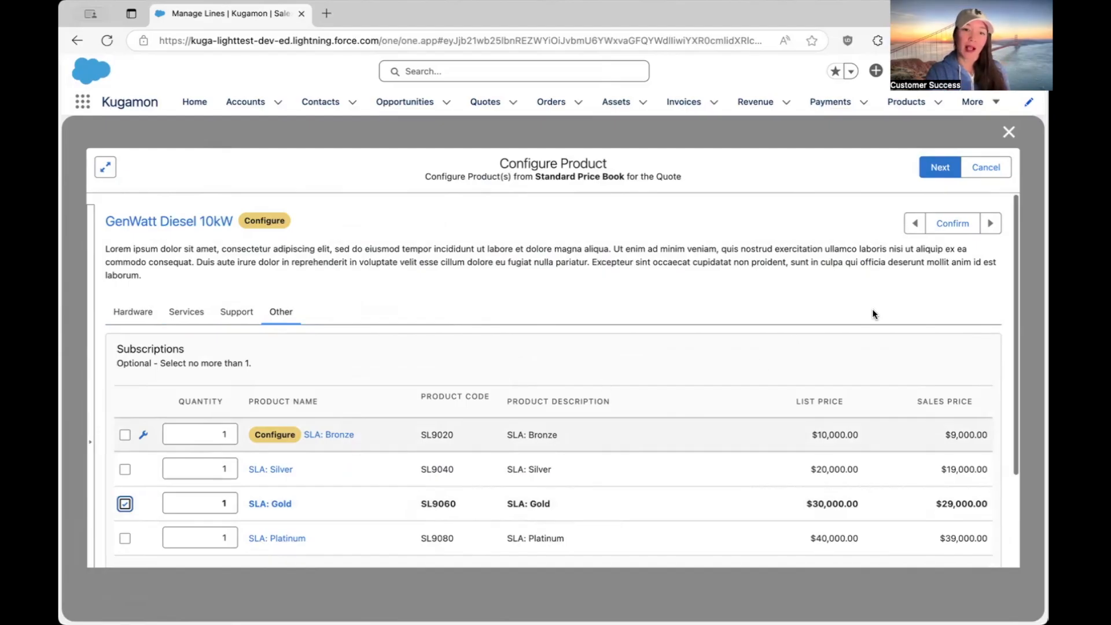
{"action": "left_click", "coordinate": [953, 223]}
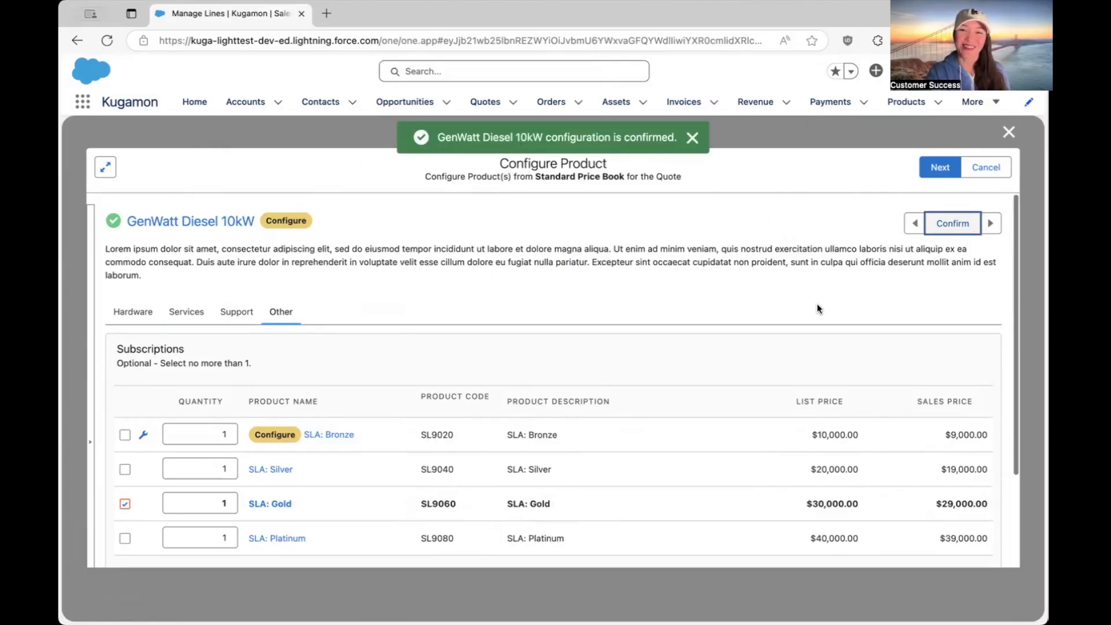
{"action": "left_click", "coordinate": [935, 167]}
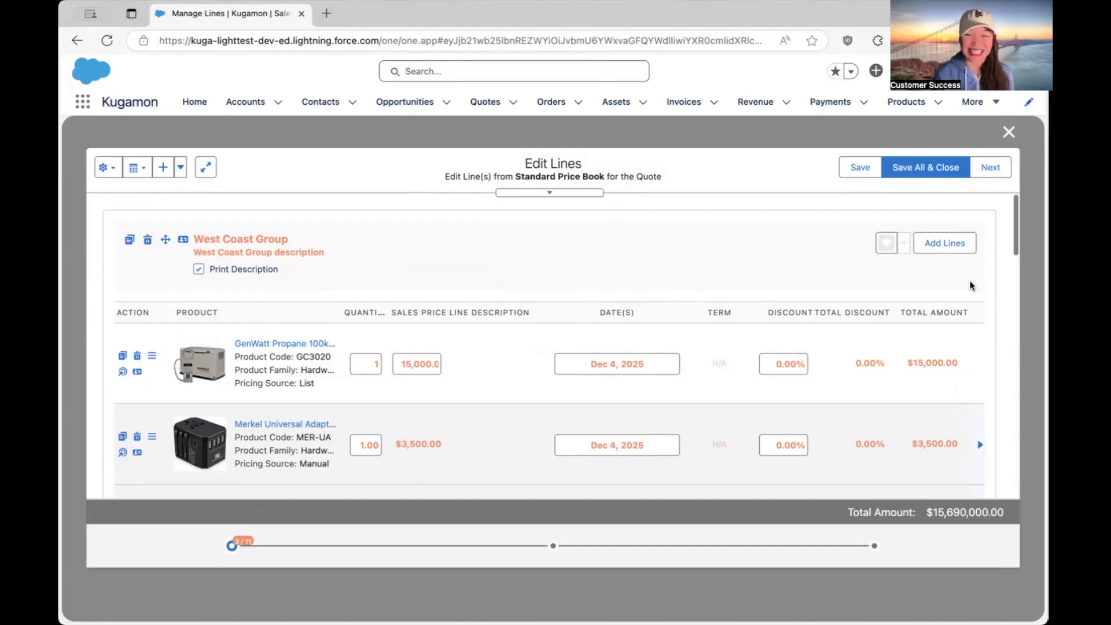
Override the total amount of the first GenWatt Propane 100kW line in the West Coast Group, bringing it to $4,999.50.
{"action": "mouse_move", "coordinate": [962, 364]}
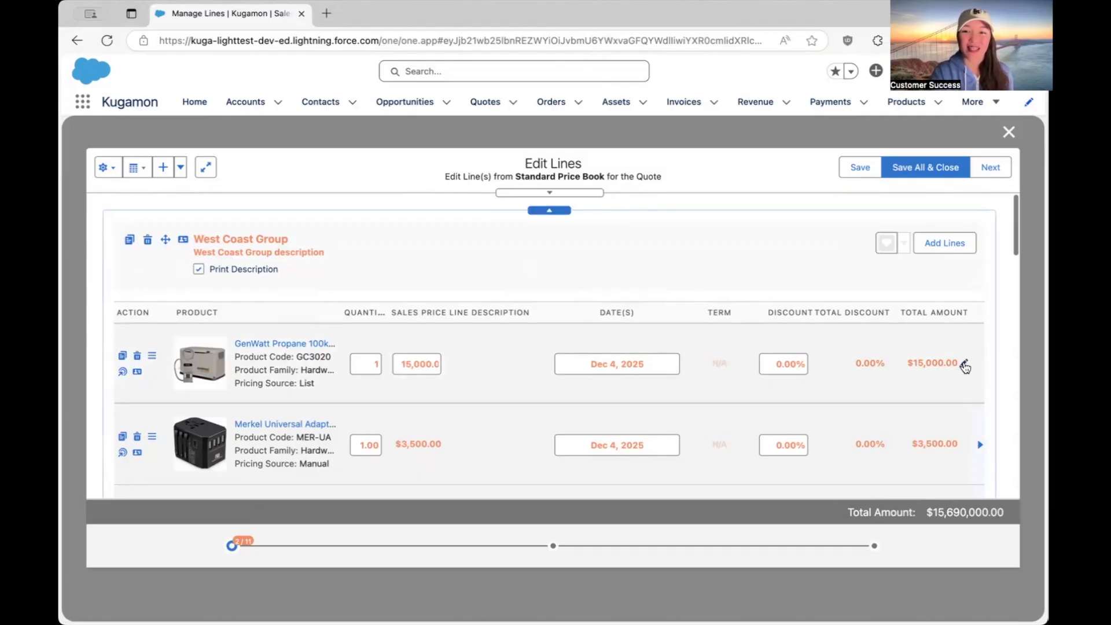
{"action": "left_click", "coordinate": [964, 366]}
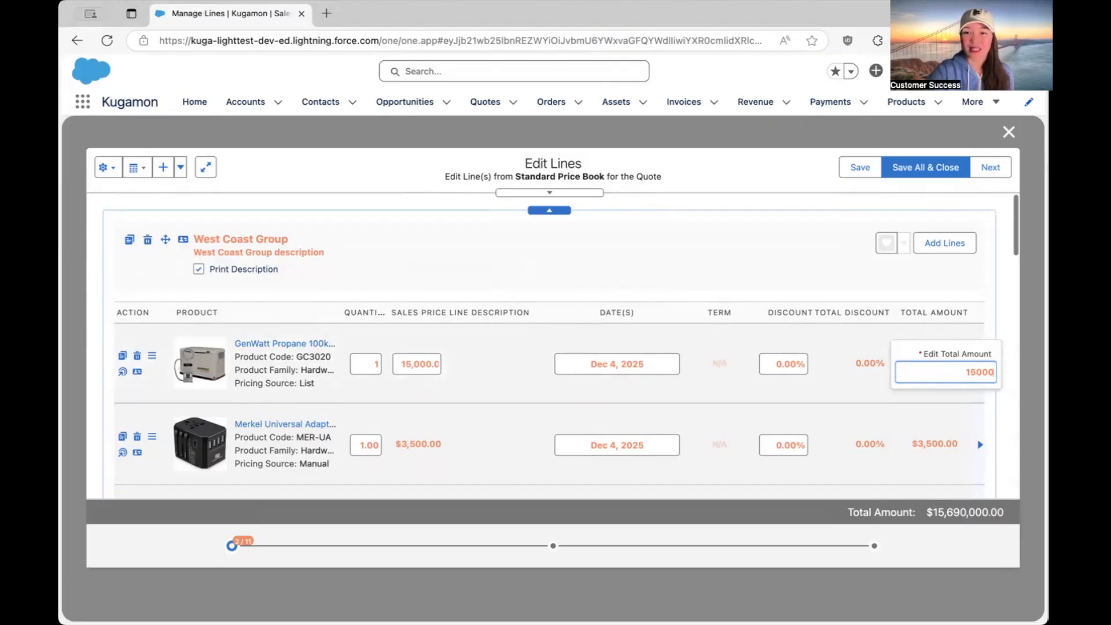
{"action": "key", "text": "BackSpace"}
{"action": "key", "text": "Return"}
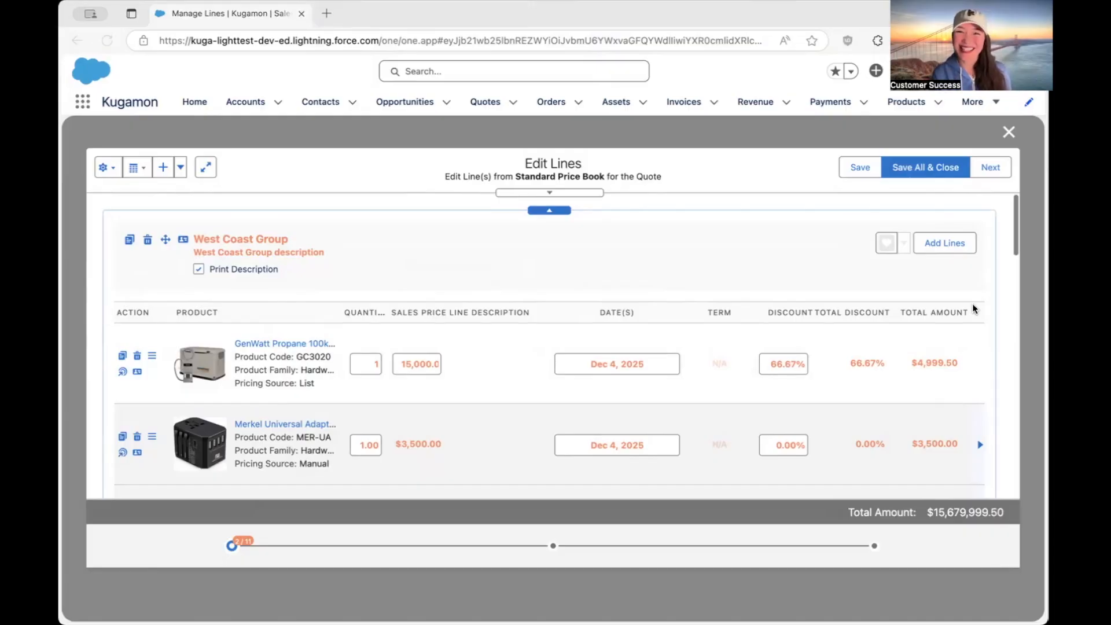
Proceed to the quote's additional charges and credits and create a new group there.
{"action": "left_click", "coordinate": [990, 169]}
{"action": "left_click", "coordinate": [991, 169]}
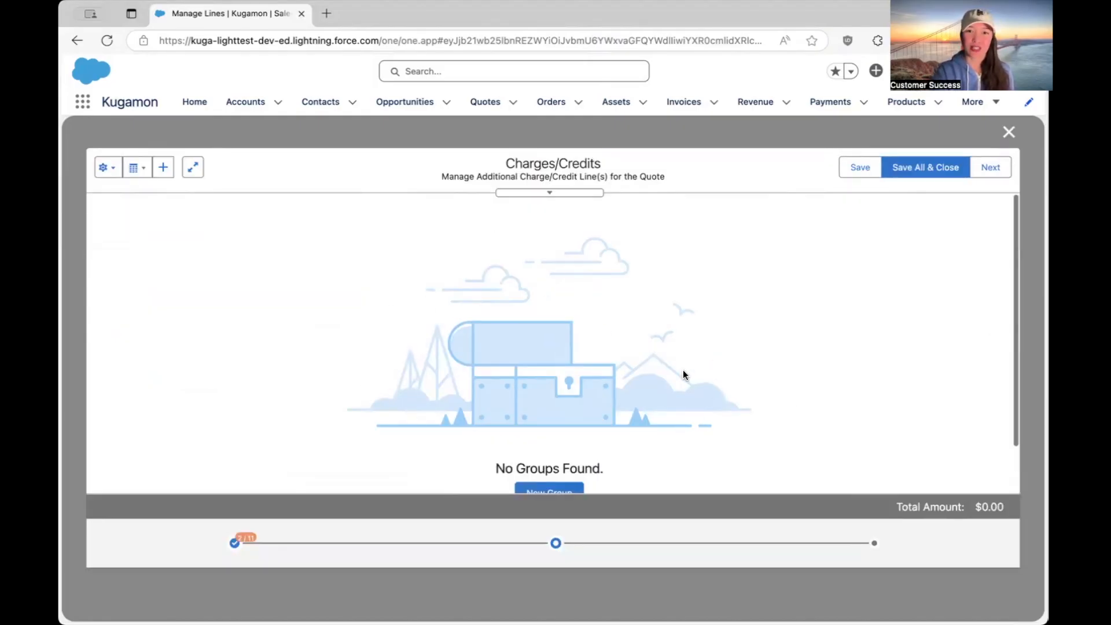
{"action": "scroll", "coordinate": [683, 374], "scroll_direction": "down", "scroll_amount": 2}
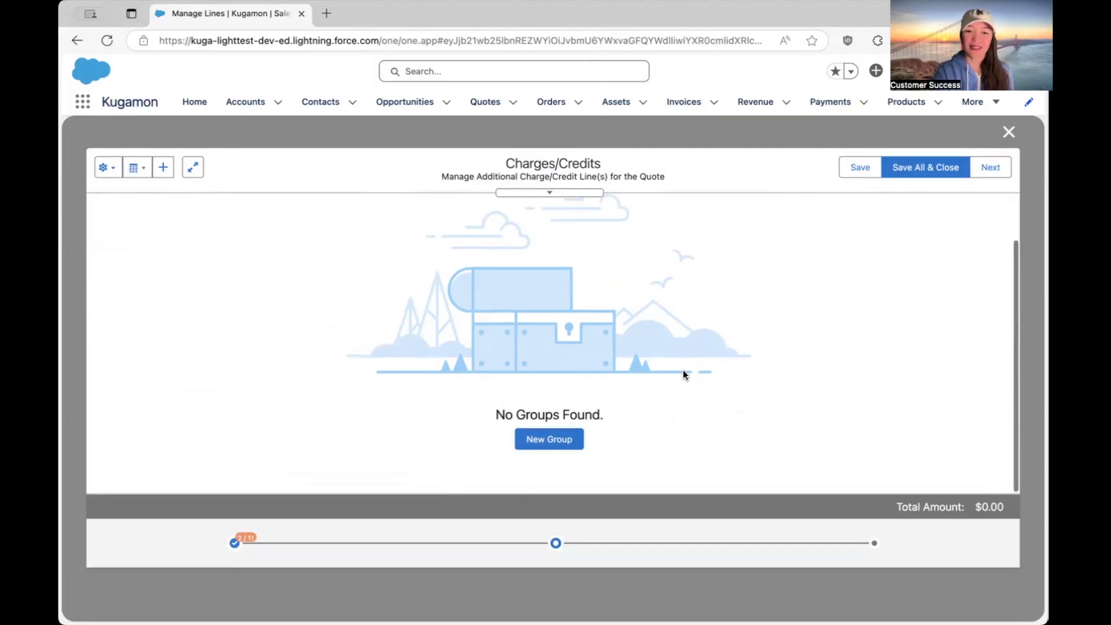
{"action": "left_click", "coordinate": [549, 465]}
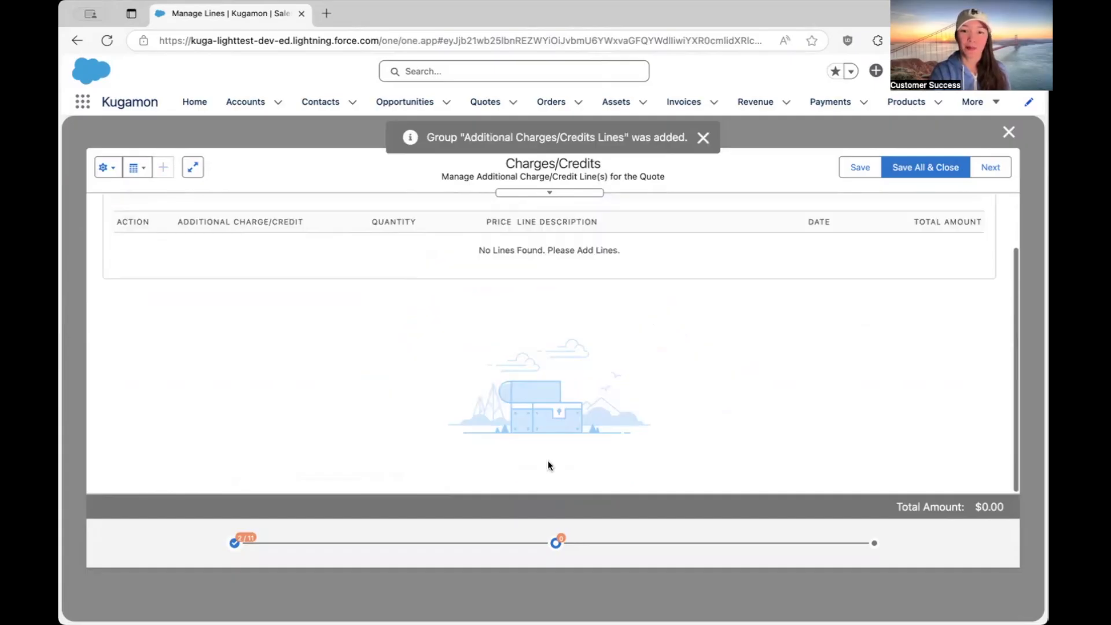
Add the Shipping Fee and Credit Card Processing Fee to the Additional Charges/Credits Lines group.
{"action": "scroll", "coordinate": [943, 242], "scroll_direction": "up", "scroll_amount": 2}
{"action": "left_click", "coordinate": [943, 243]}
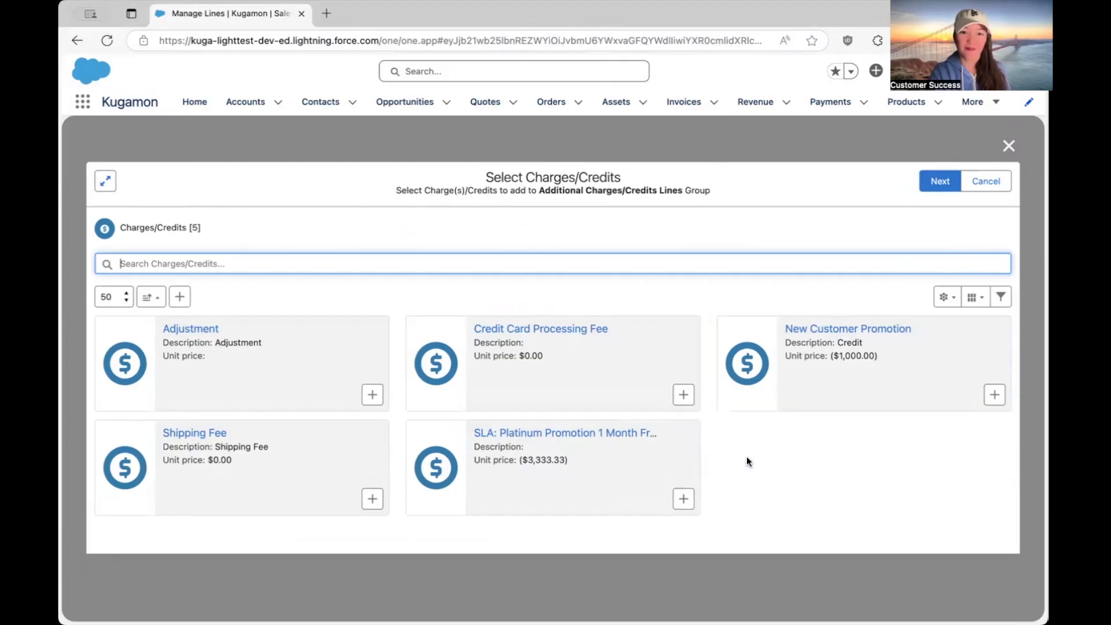
{"action": "left_click", "coordinate": [371, 498]}
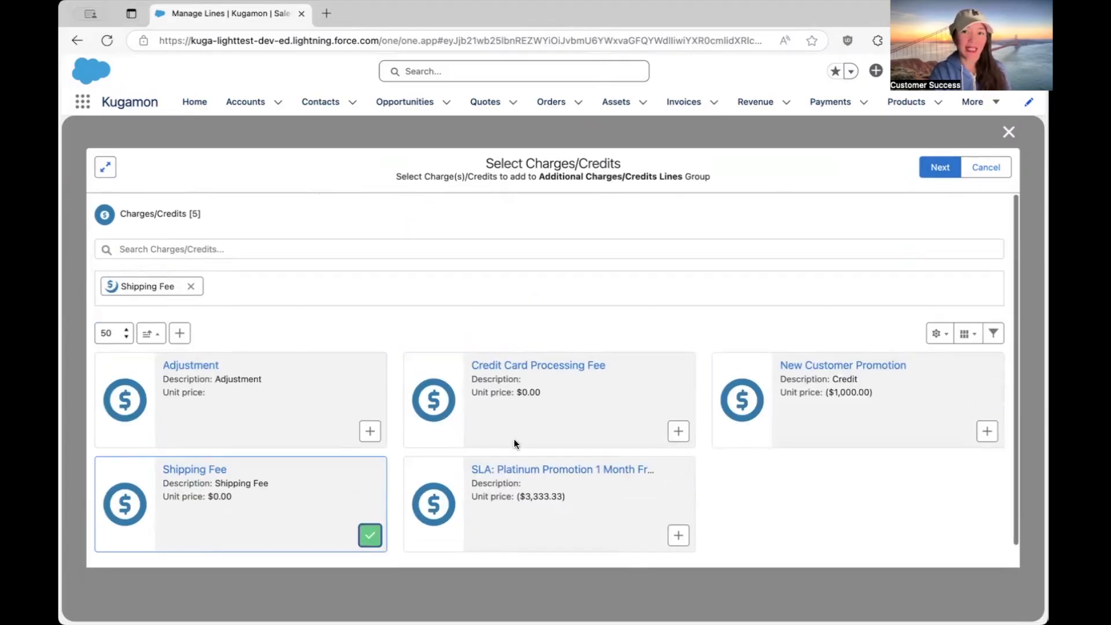
{"action": "left_click", "coordinate": [681, 433]}
{"action": "left_click", "coordinate": [939, 168]}
Set the Shipping Fee's price to 150 and the Credit Card Processing Fee's price to 3.
{"action": "type", "text": "150"}
{"action": "left_click", "coordinate": [508, 402]}
{"action": "type", "text": "3"}
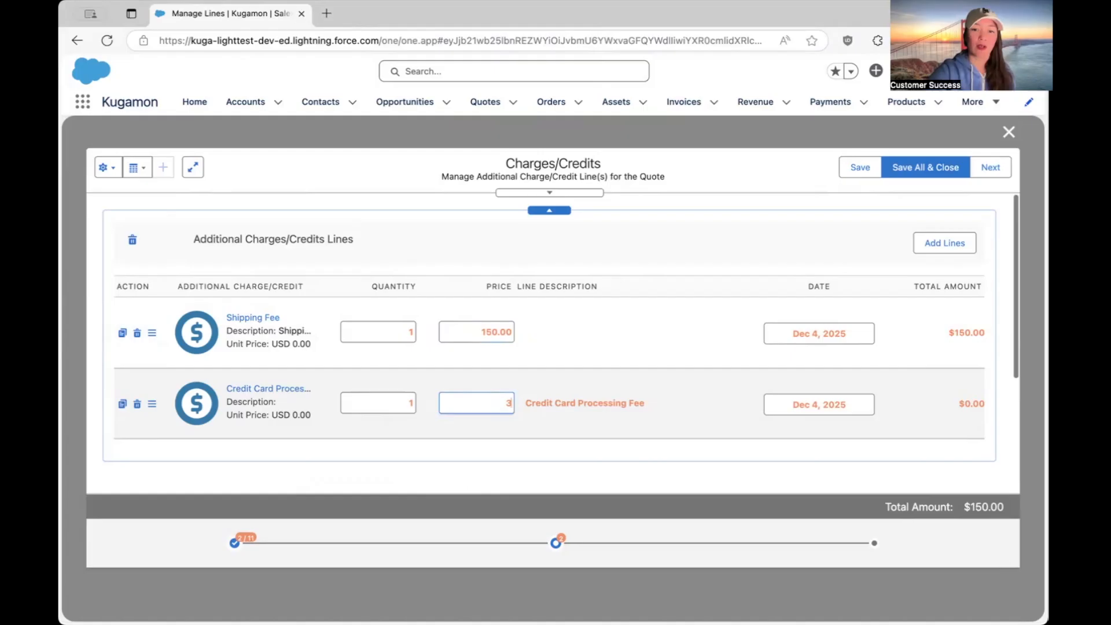
{"action": "left_click", "coordinate": [705, 343]}
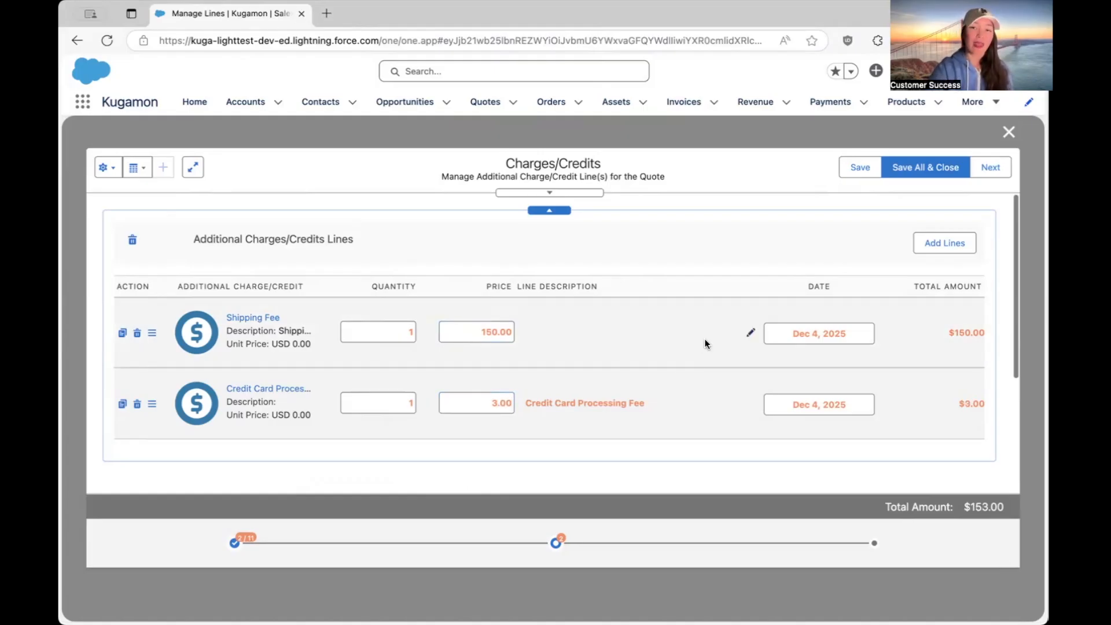
Set the date of all additional charge lines to Oct 31, 2025 at once through the Control Panel.
{"action": "left_click", "coordinate": [515, 193]}
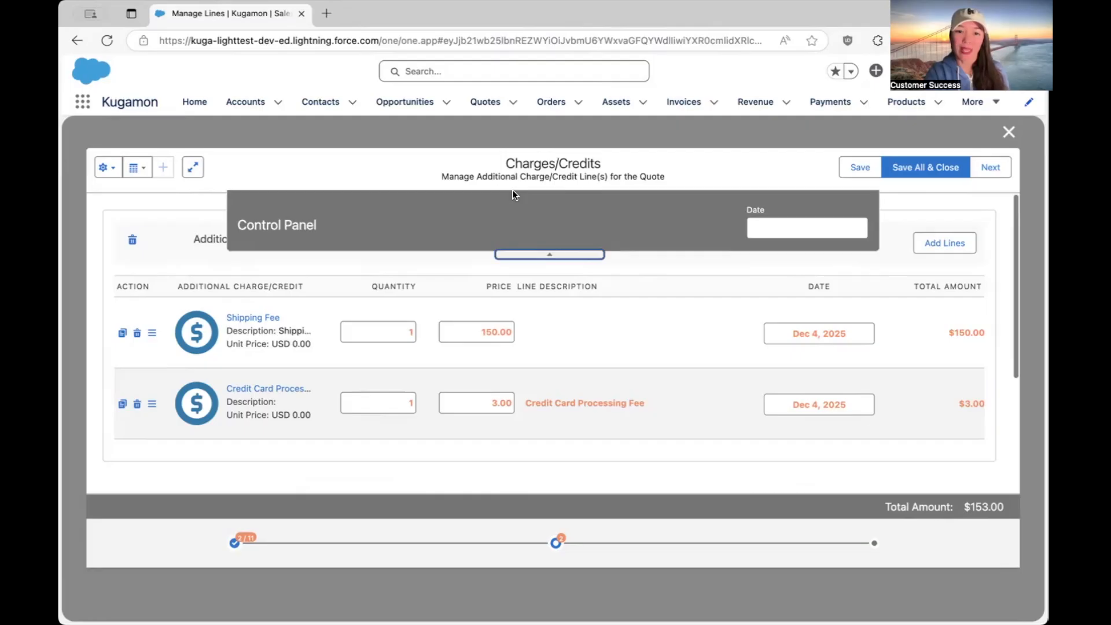
{"action": "left_click", "coordinate": [780, 230]}
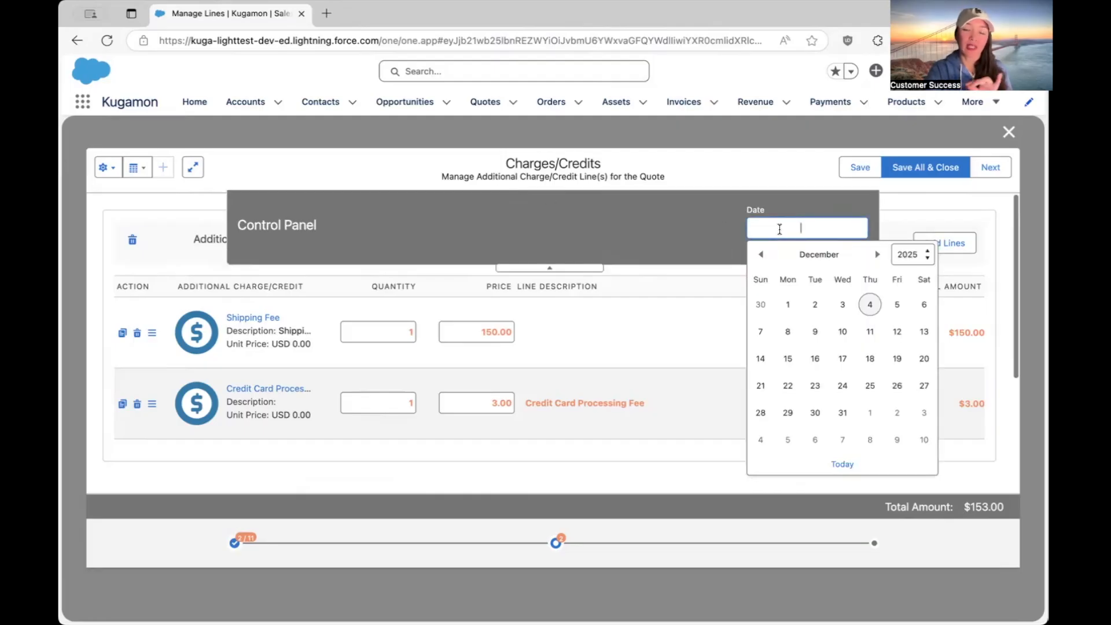
{"action": "left_click", "coordinate": [761, 257]}
{"action": "left_click", "coordinate": [761, 256]}
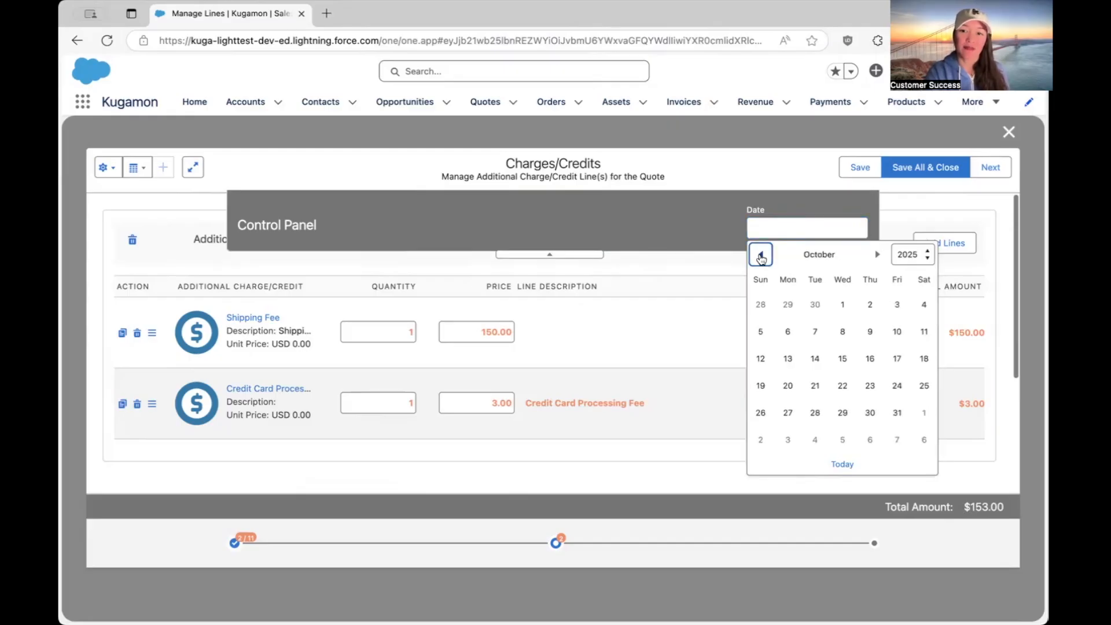
{"action": "left_click", "coordinate": [896, 413]}
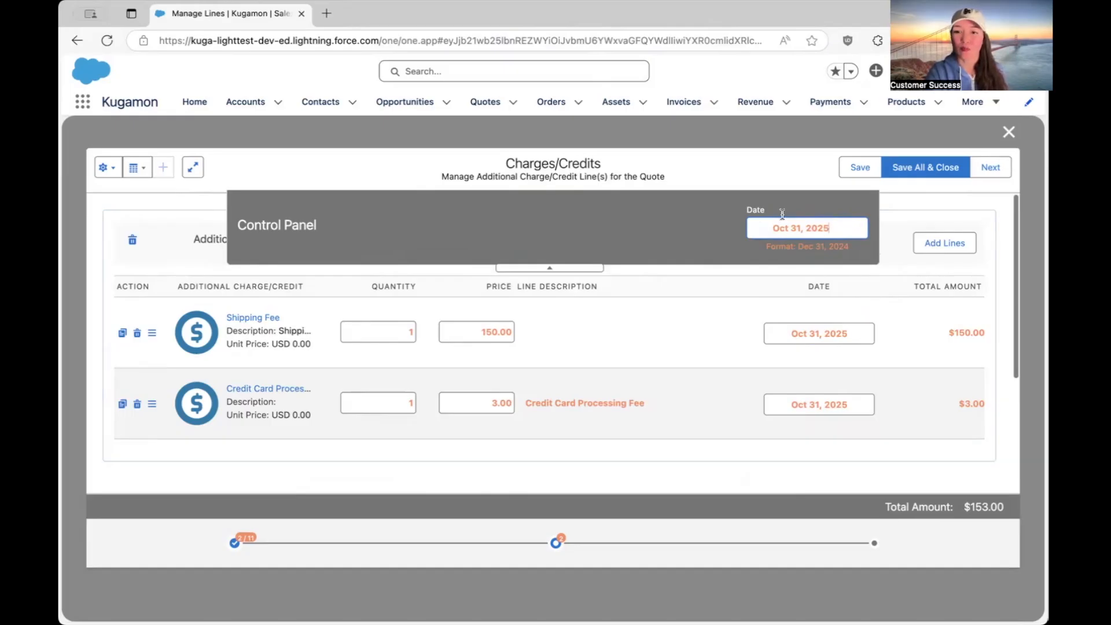
{"action": "left_click", "coordinate": [545, 269]}
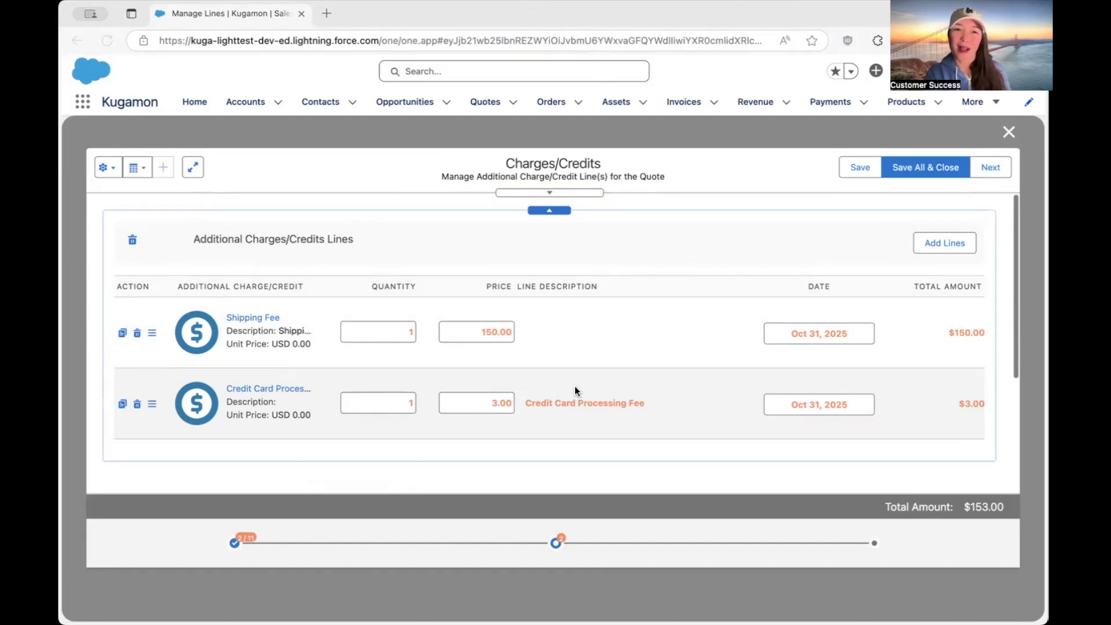
Return to the quote's product lines and examine the West Coast Group and East Coast Group lines with their prices, dates and amounts.
{"action": "left_click", "coordinate": [234, 543]}
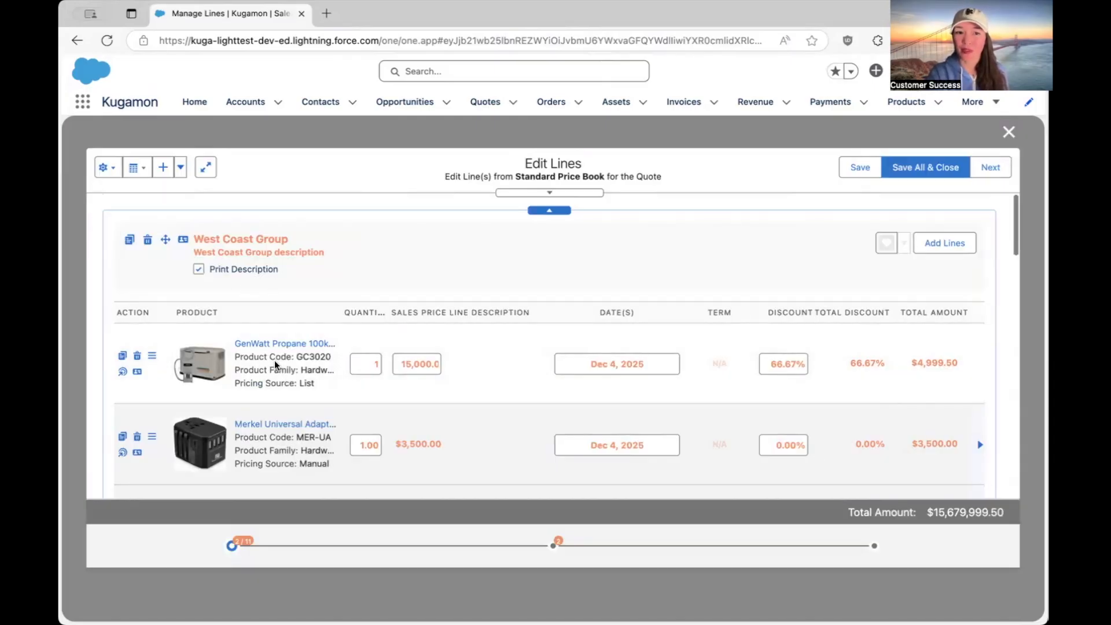
{"action": "scroll", "coordinate": [258, 368], "scroll_direction": "down", "scroll_amount": 1}
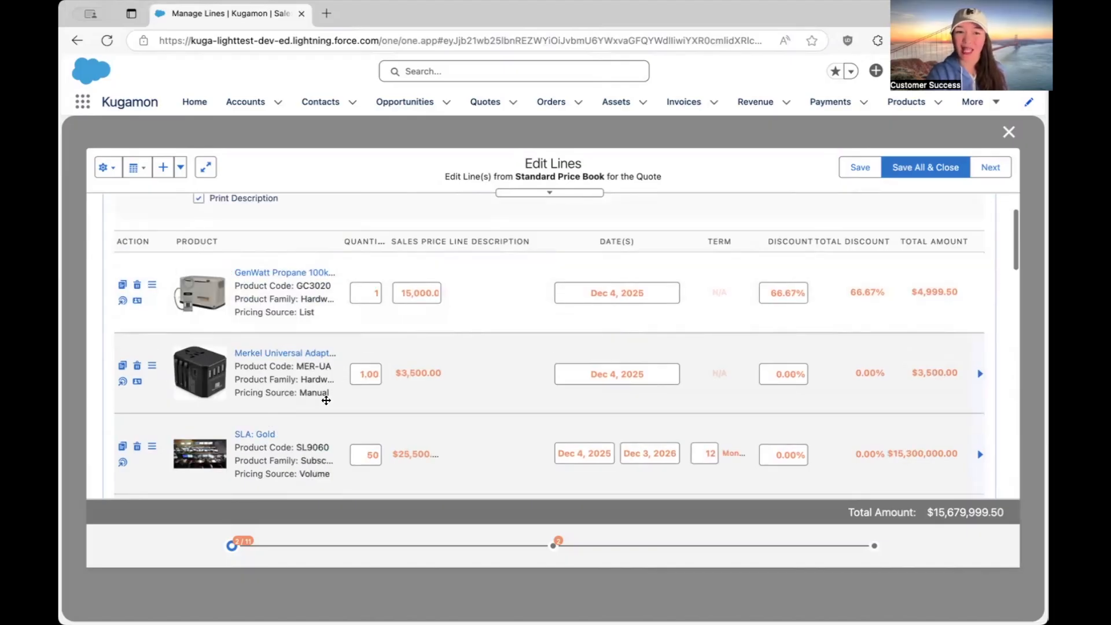
{"action": "scroll", "coordinate": [258, 433], "scroll_direction": "down", "scroll_amount": 1}
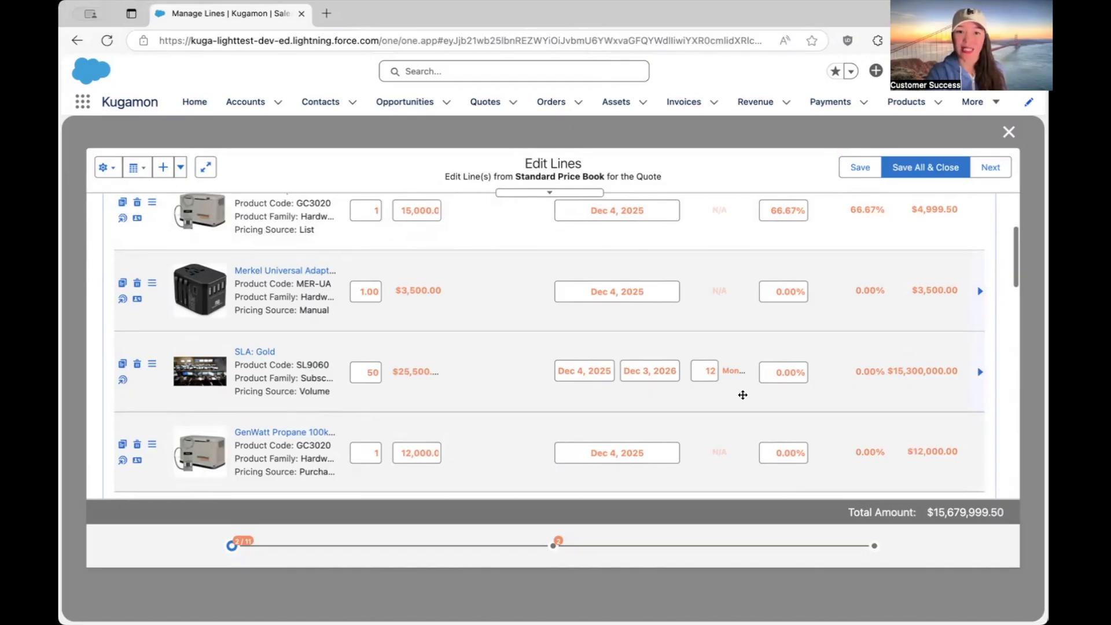
{"action": "scroll", "coordinate": [940, 244], "scroll_direction": "up", "scroll_amount": 2}
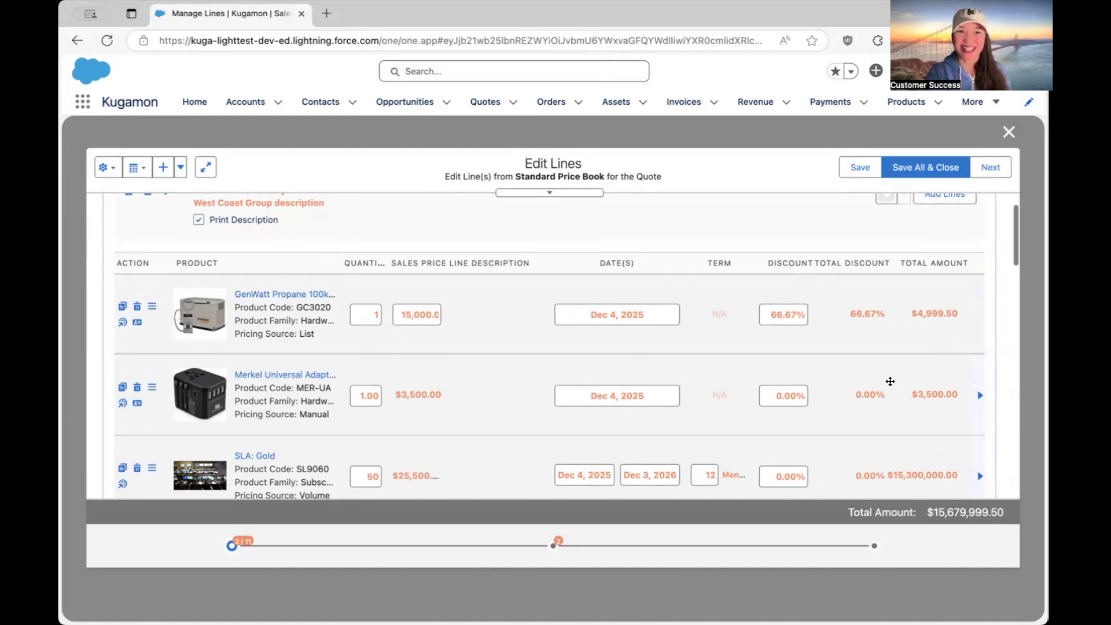
{"action": "scroll", "coordinate": [581, 389], "scroll_direction": "down", "scroll_amount": 5}
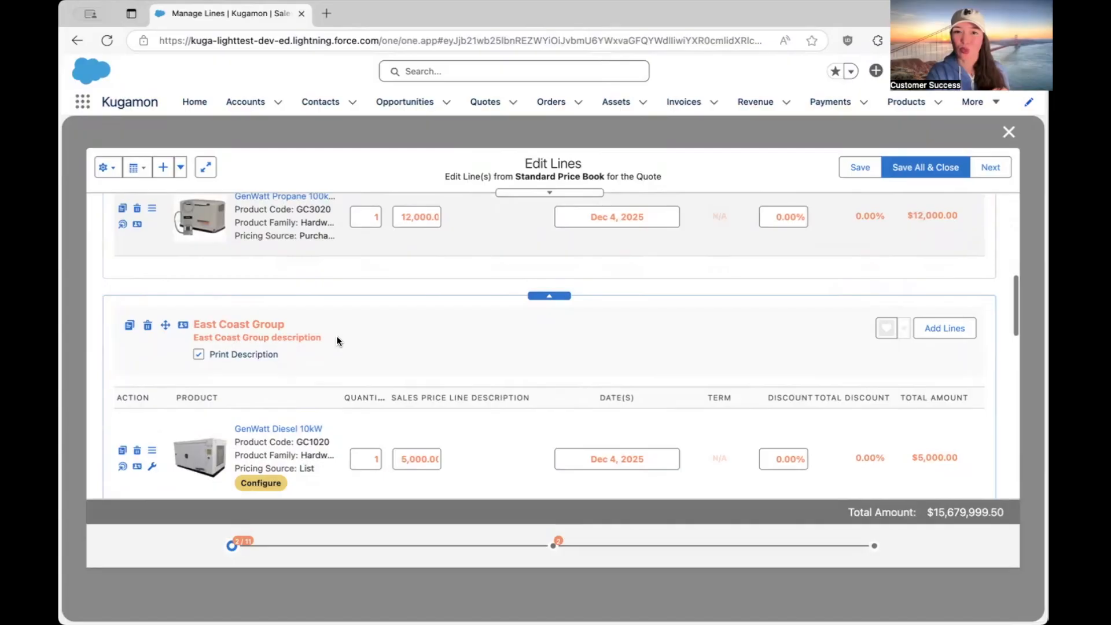
{"action": "scroll", "coordinate": [338, 341], "scroll_direction": "down", "scroll_amount": 1}
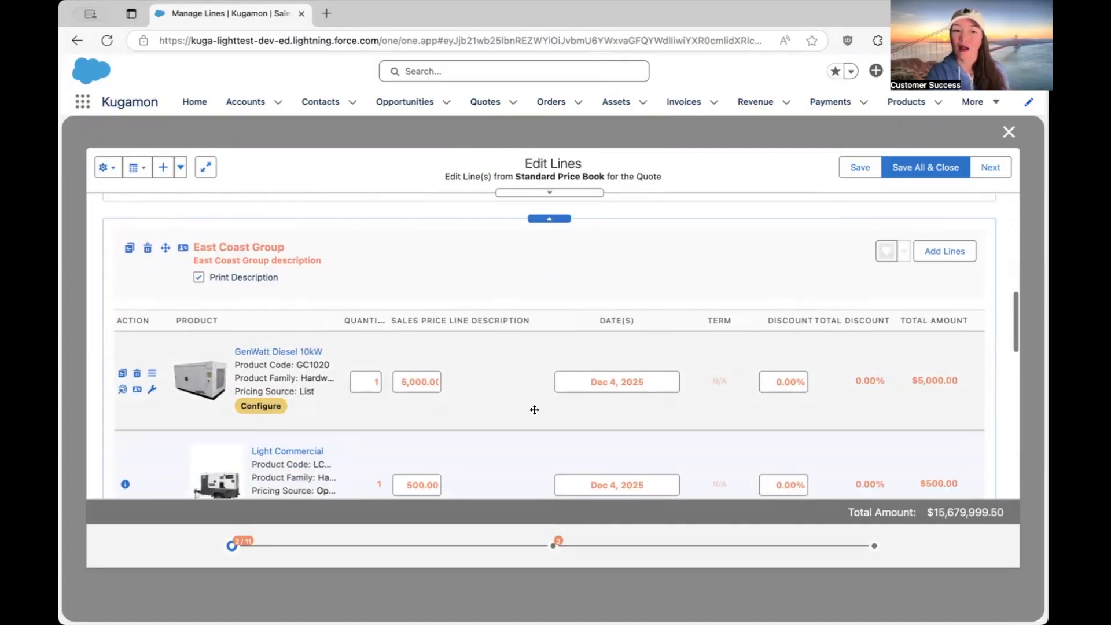
{"action": "scroll", "coordinate": [534, 410], "scroll_direction": "down", "scroll_amount": 3}
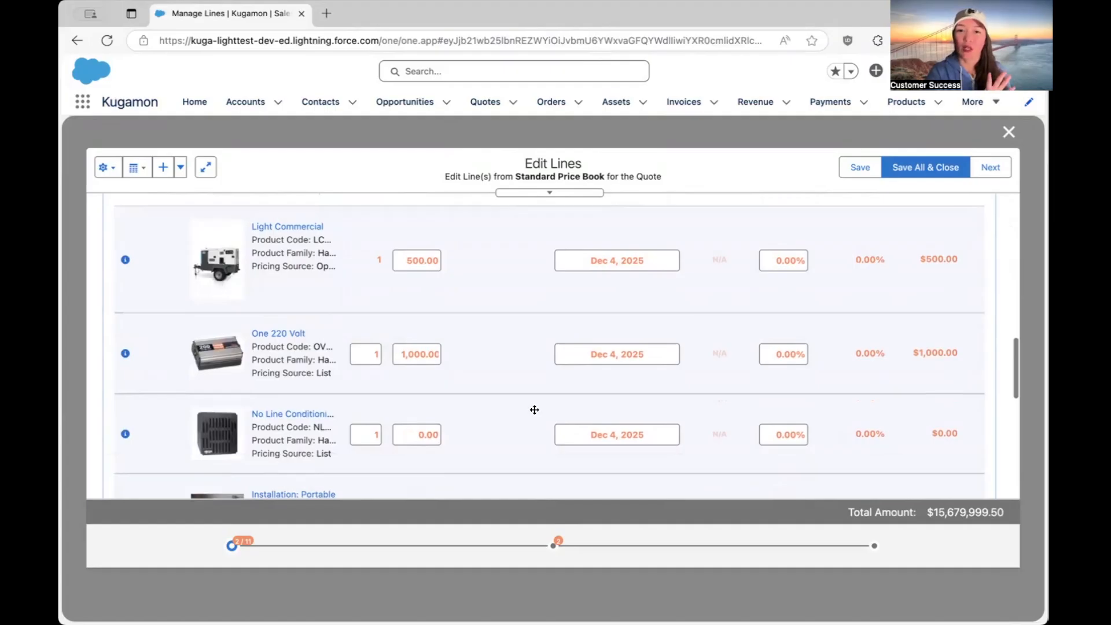
{"action": "scroll", "coordinate": [541, 394], "scroll_direction": "up", "scroll_amount": 5}
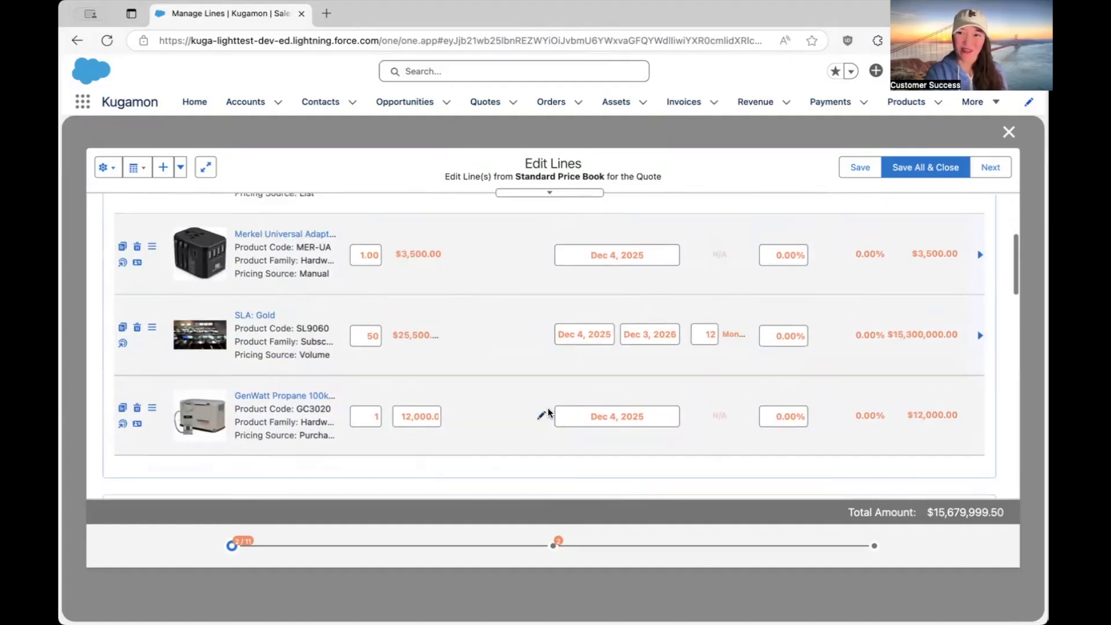
Save all the quote's lines, close the line editor and create the quote's PDF.
{"action": "left_click", "coordinate": [930, 172]}
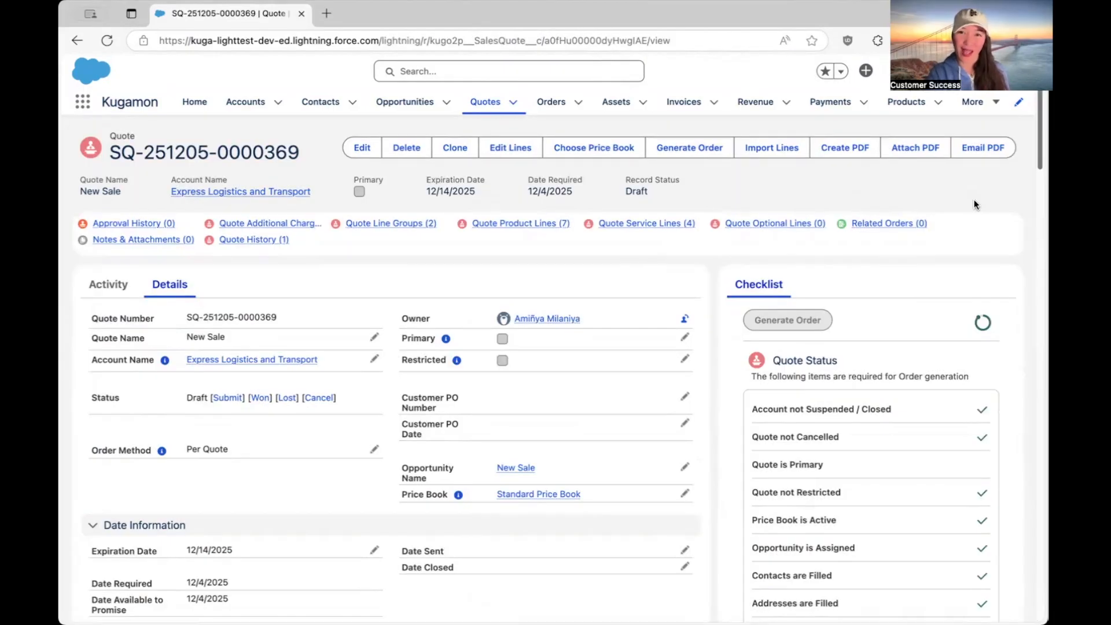
{"action": "left_click", "coordinate": [835, 148]}
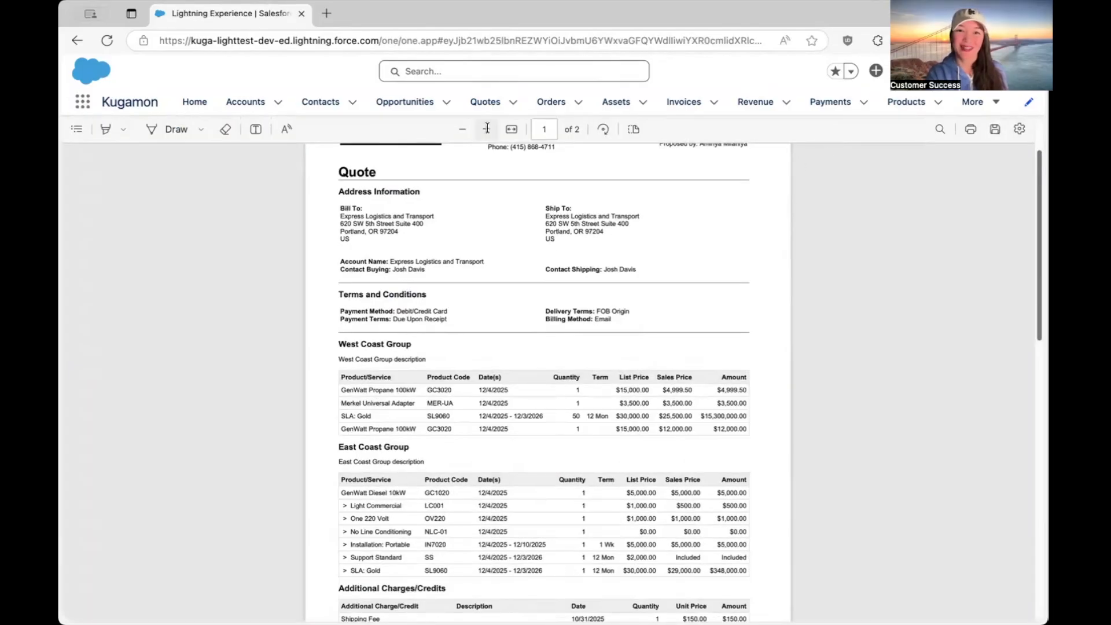
Examine the quote PDF's line groups, additional charges, totals and terms at a larger zoom, and return to the quote record.
{"action": "left_click", "coordinate": [487, 129]}
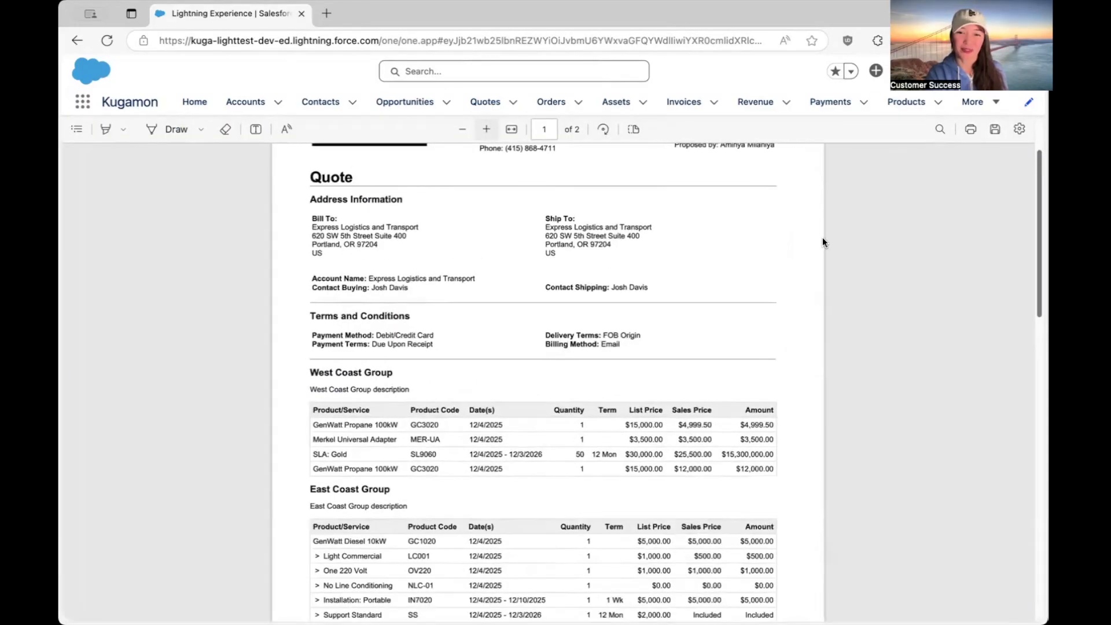
{"action": "scroll", "coordinate": [674, 253], "scroll_direction": "up", "scroll_amount": 2}
{"action": "scroll", "coordinate": [676, 255], "scroll_direction": "down", "scroll_amount": 5}
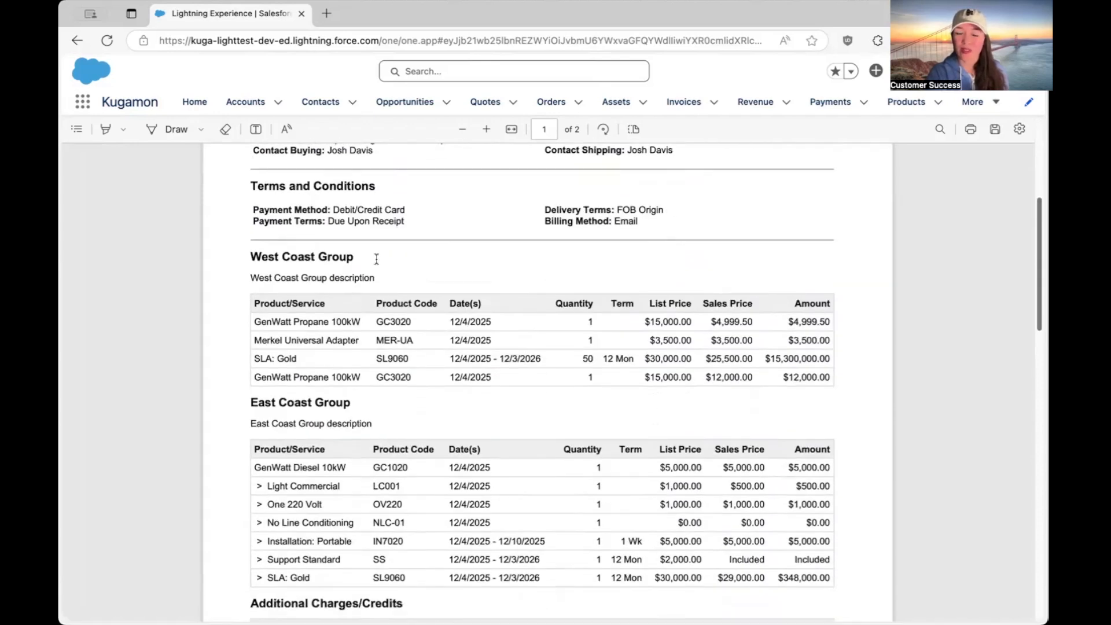
{"action": "scroll", "coordinate": [376, 264], "scroll_direction": "down", "scroll_amount": 2}
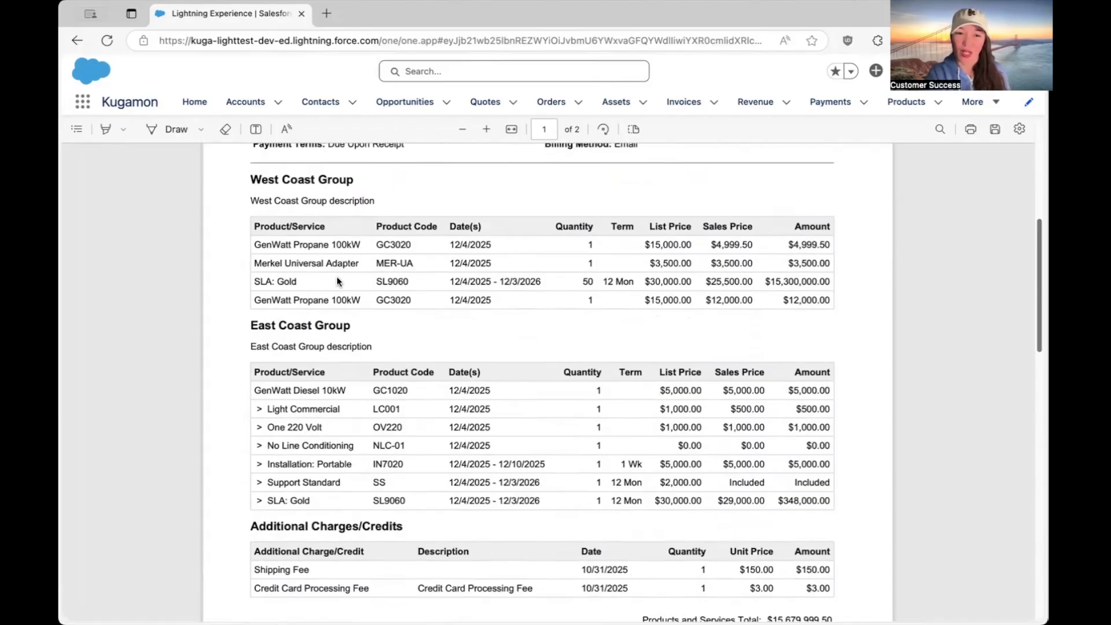
{"action": "scroll", "coordinate": [371, 276], "scroll_direction": "down", "scroll_amount": 3}
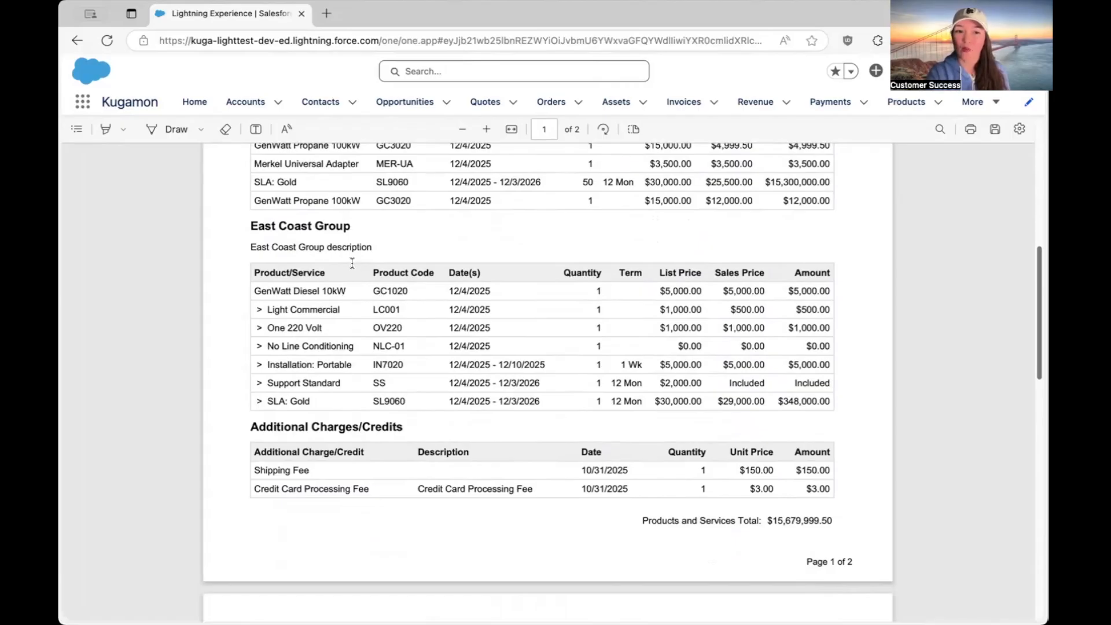
{"action": "scroll", "coordinate": [346, 268], "scroll_direction": "down", "scroll_amount": 2}
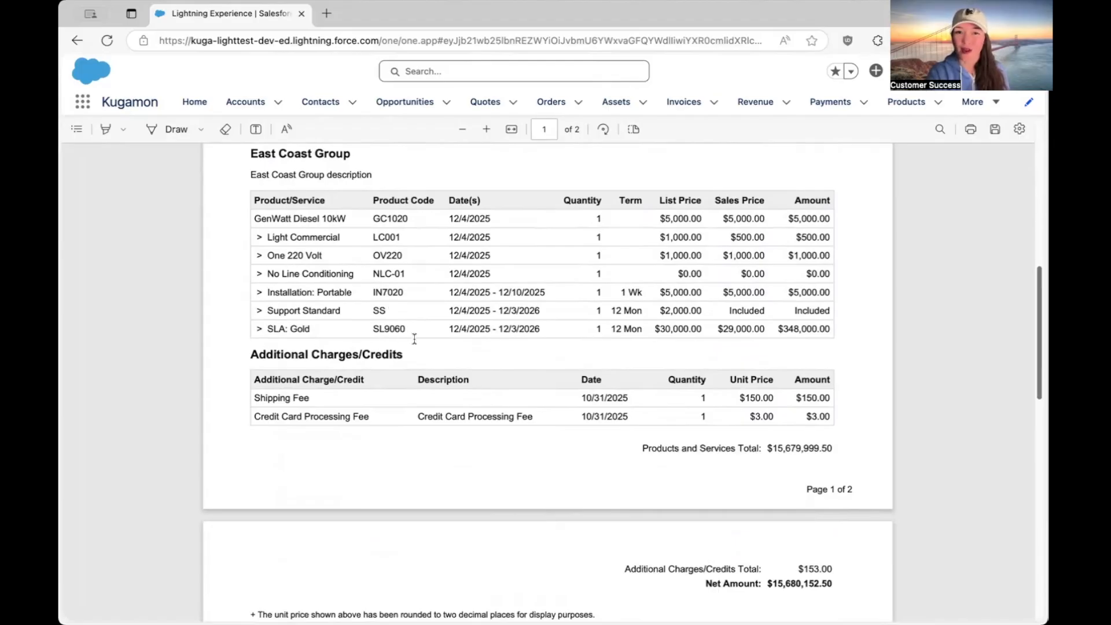
{"action": "scroll", "coordinate": [414, 339], "scroll_direction": "down", "scroll_amount": 2}
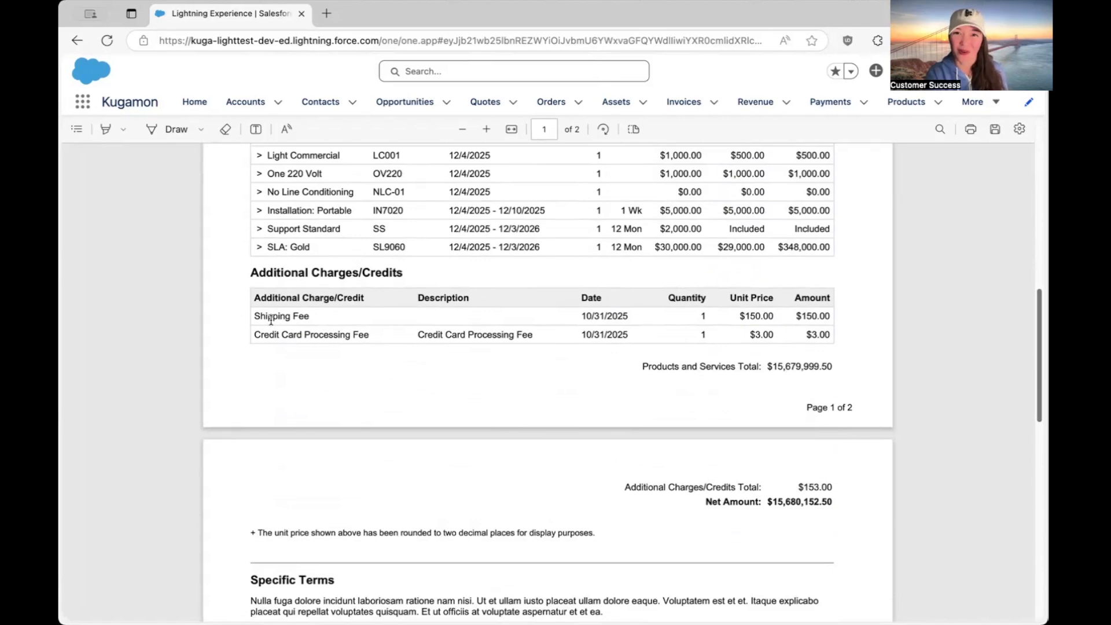
{"action": "scroll", "coordinate": [671, 272], "scroll_direction": "down", "scroll_amount": 7}
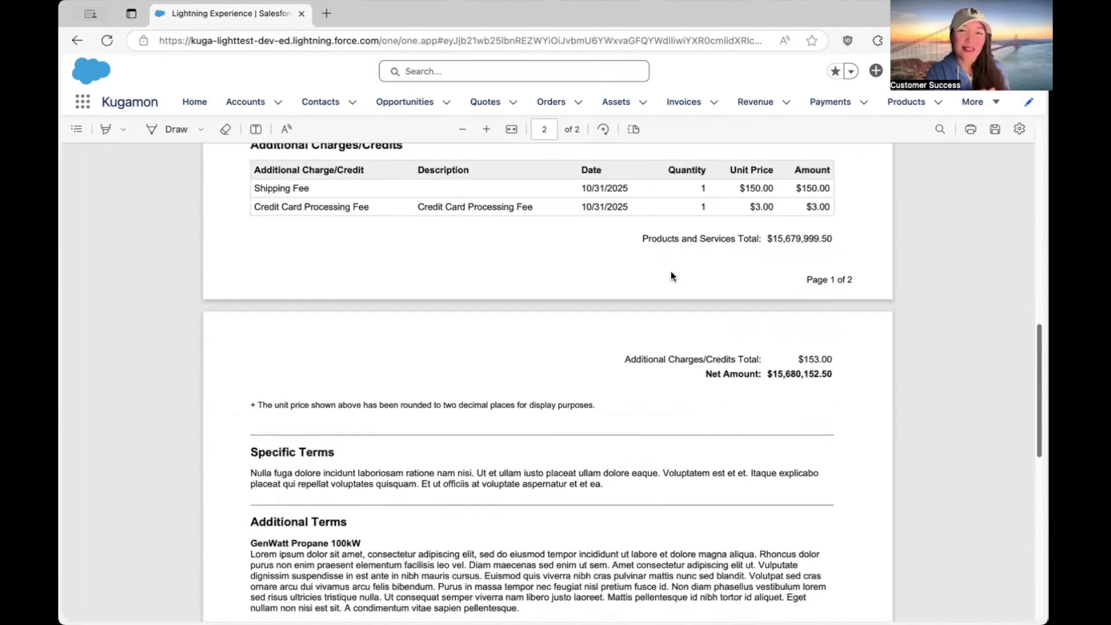
{"action": "scroll", "coordinate": [671, 276], "scroll_direction": "down", "scroll_amount": 1}
{"action": "scroll", "coordinate": [671, 276], "scroll_direction": "up", "scroll_amount": 2}
{"action": "scroll", "coordinate": [671, 276], "scroll_direction": "up", "scroll_amount": 6}
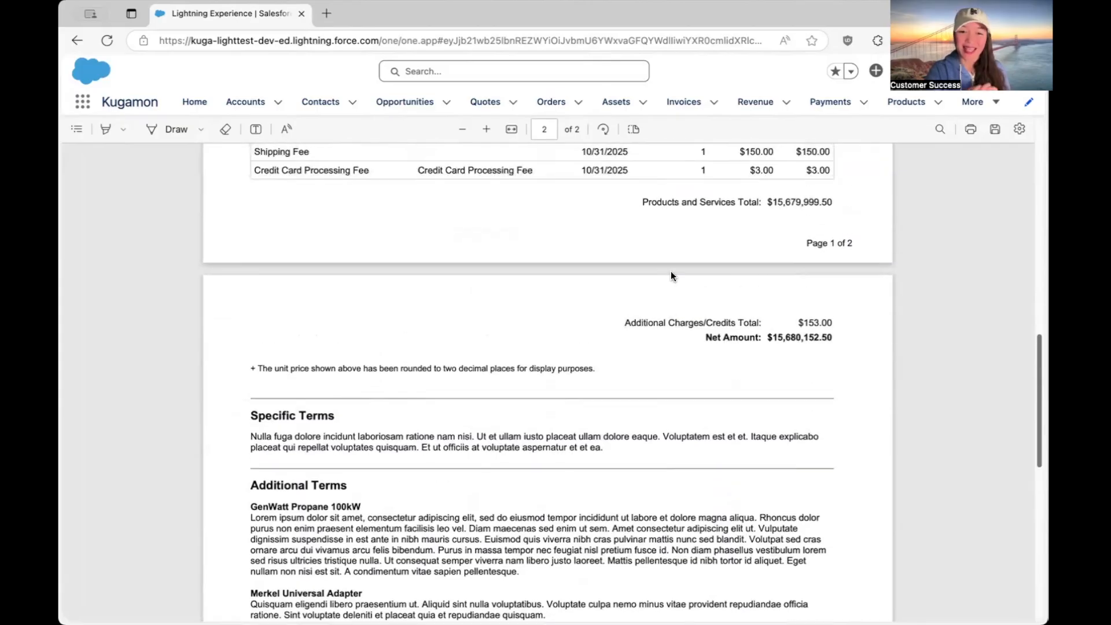
{"action": "scroll", "coordinate": [671, 276], "scroll_direction": "up", "scroll_amount": 7}
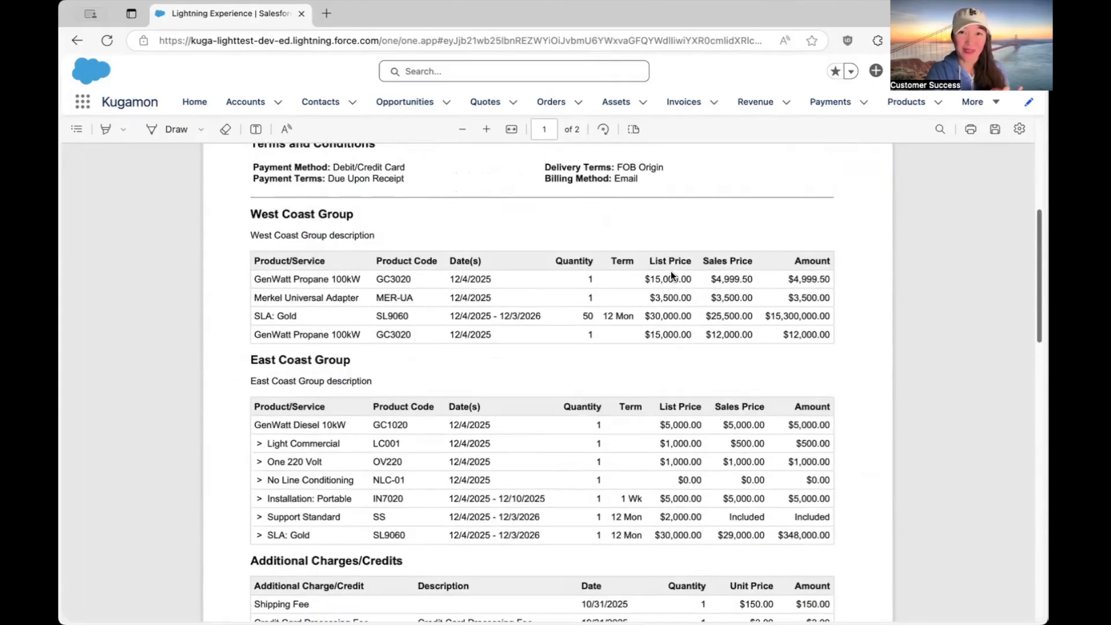
{"action": "scroll", "coordinate": [671, 276], "scroll_direction": "up", "scroll_amount": 5}
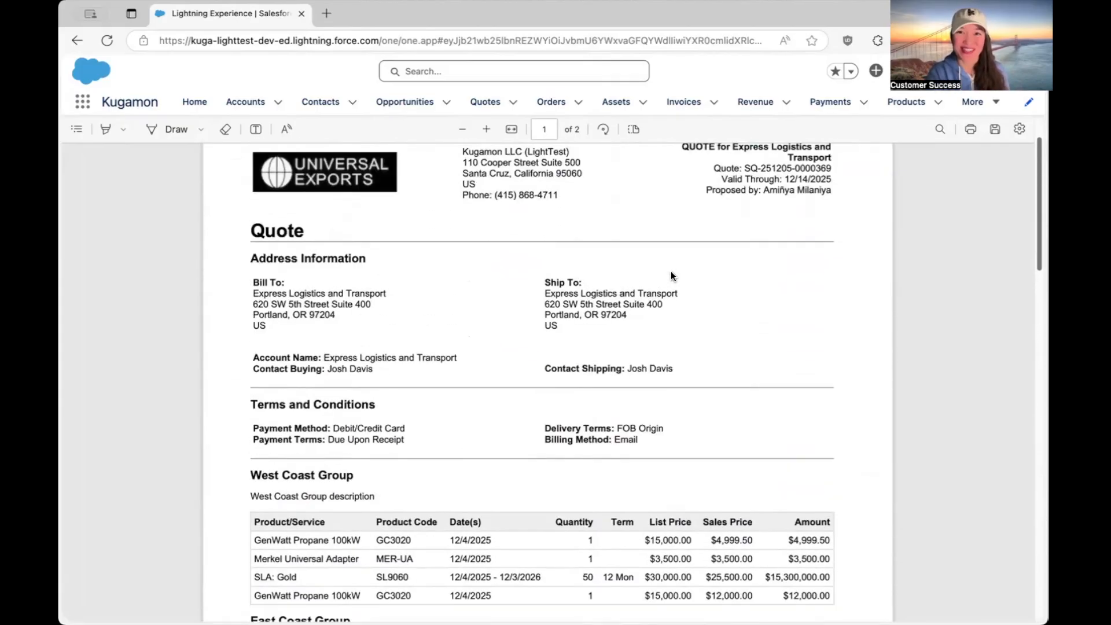
{"action": "left_click", "coordinate": [76, 42]}
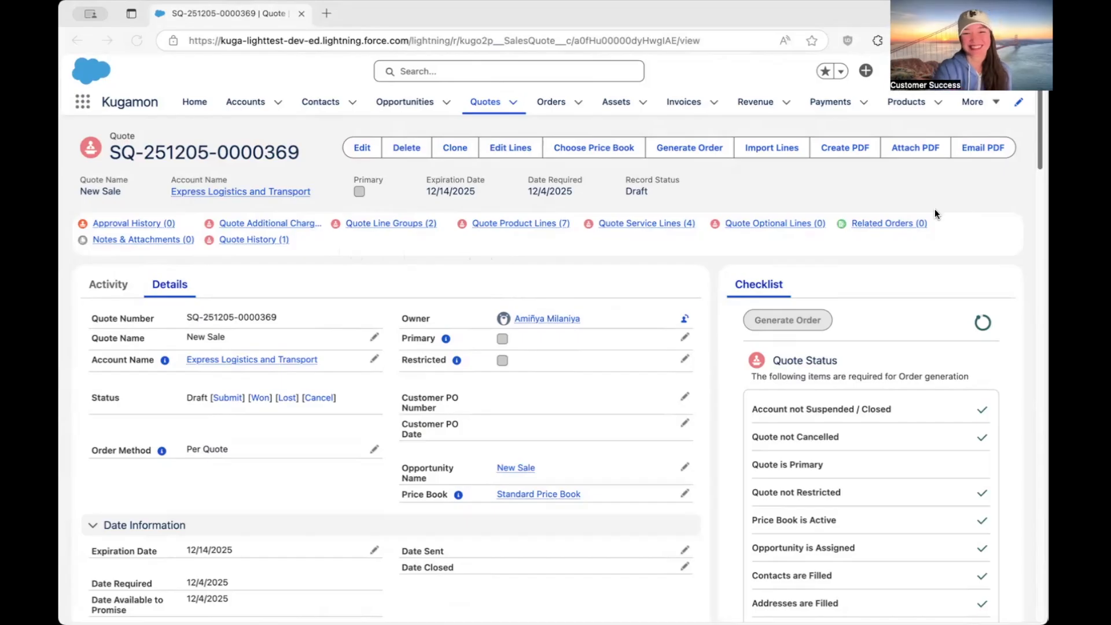
Review the quote record's details, amounts and related lines, and go to the Kugamon home page.
{"action": "scroll", "coordinate": [604, 425], "scroll_direction": "down", "scroll_amount": 5}
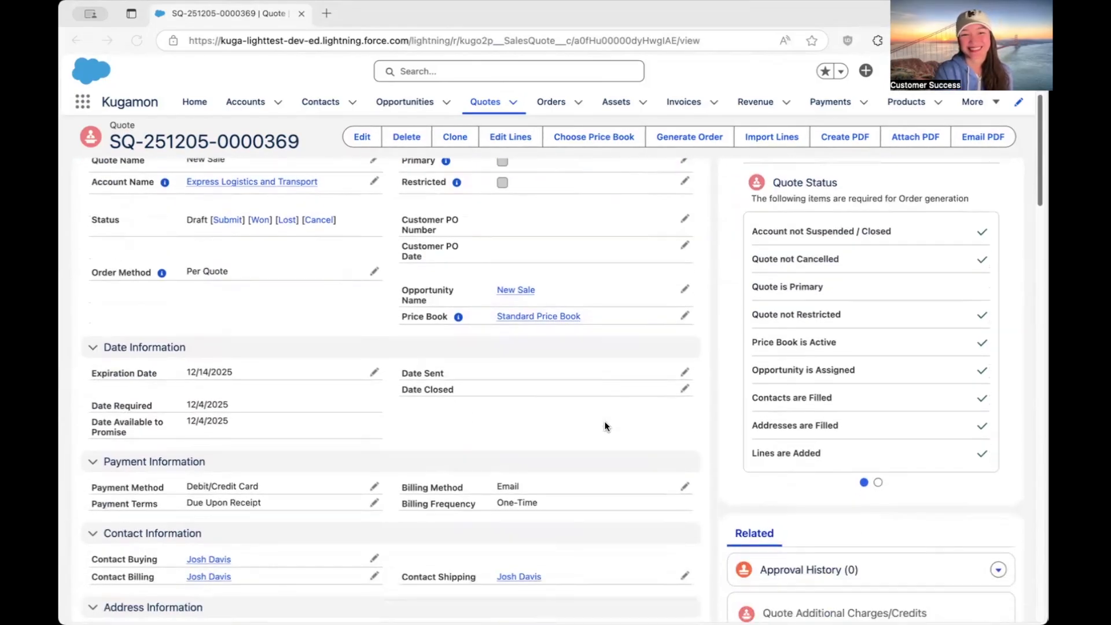
{"action": "scroll", "coordinate": [606, 427], "scroll_direction": "down", "scroll_amount": 9}
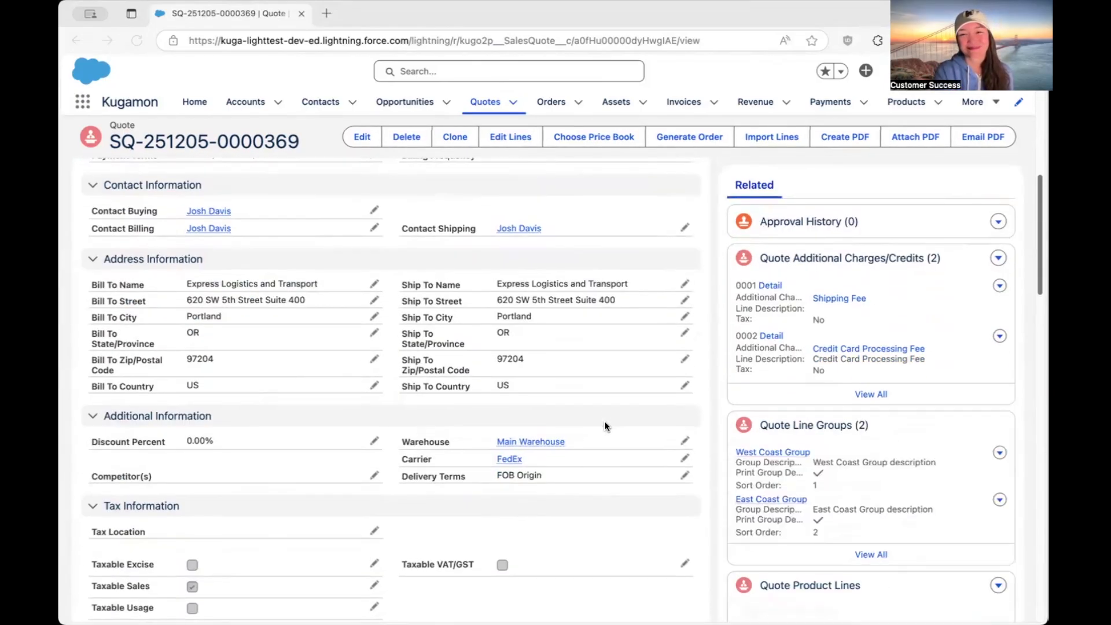
{"action": "scroll", "coordinate": [604, 426], "scroll_direction": "down", "scroll_amount": 9}
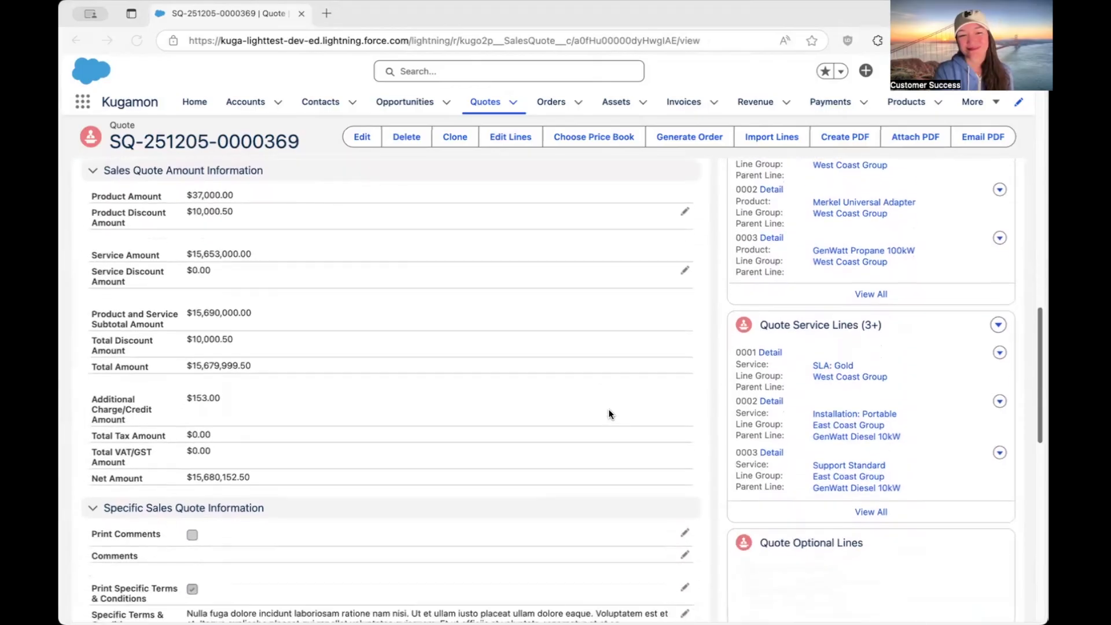
{"action": "scroll", "coordinate": [609, 410], "scroll_direction": "up", "scroll_amount": 20}
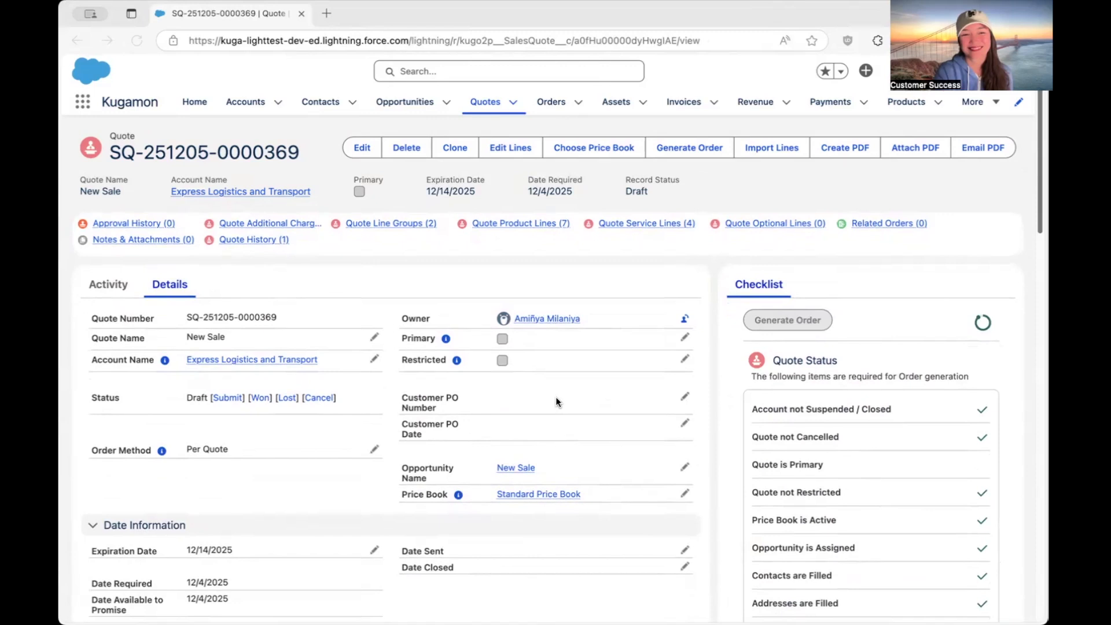
{"action": "left_click", "coordinate": [189, 105]}
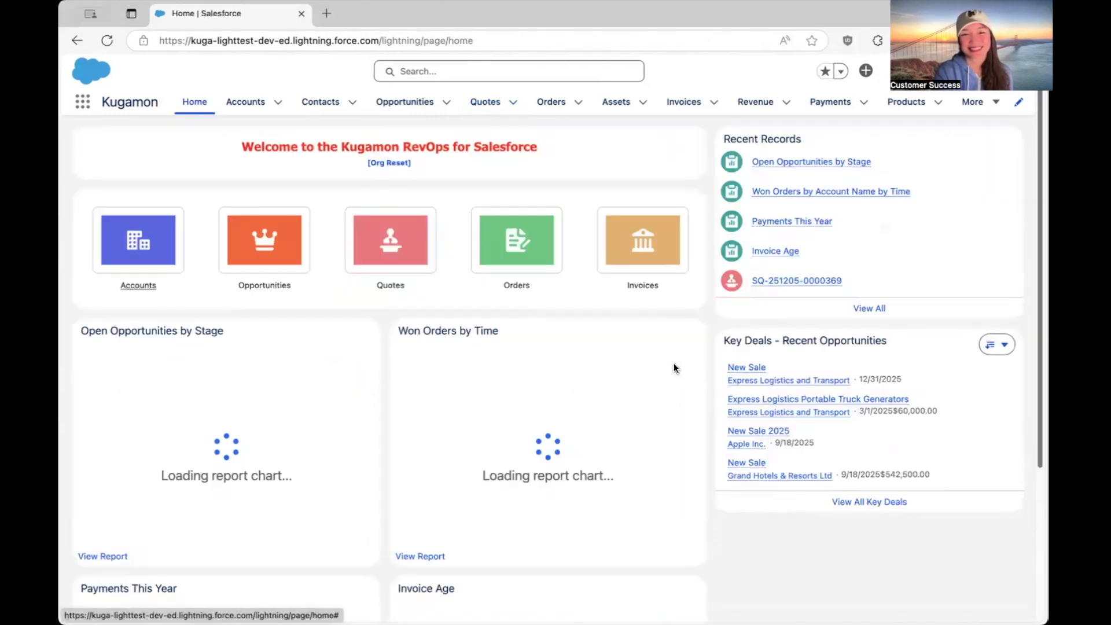